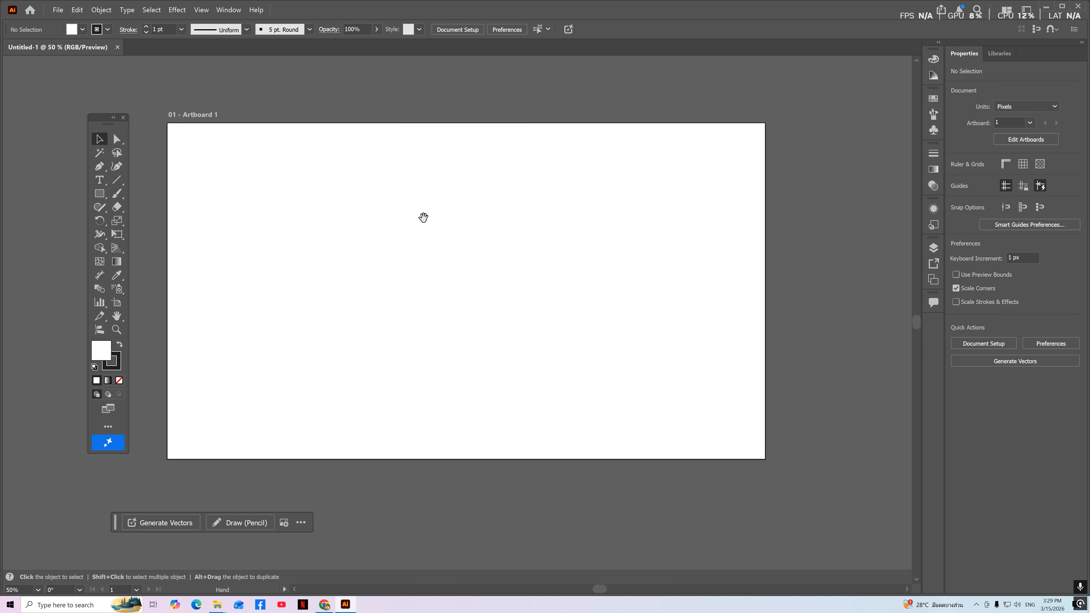
Remove the stroke colour and set the fill colour to grey 727171.
{"action": "left_click_drag", "start_coordinate": [922, 147], "coordinate": [878, 149]}
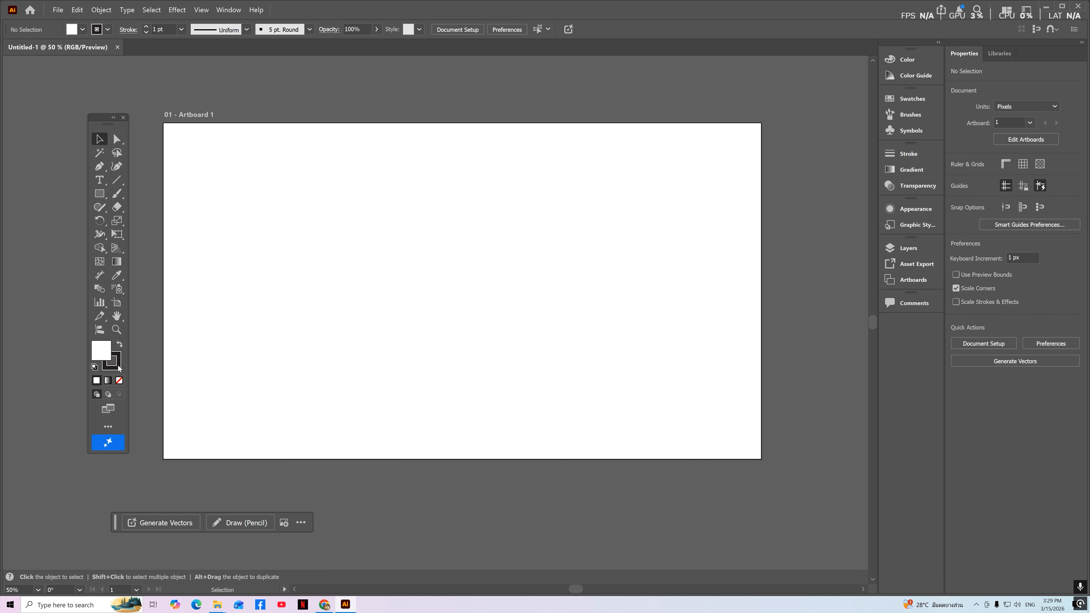
{"action": "left_click", "coordinate": [119, 380]}
{"action": "double_click", "coordinate": [101, 350]}
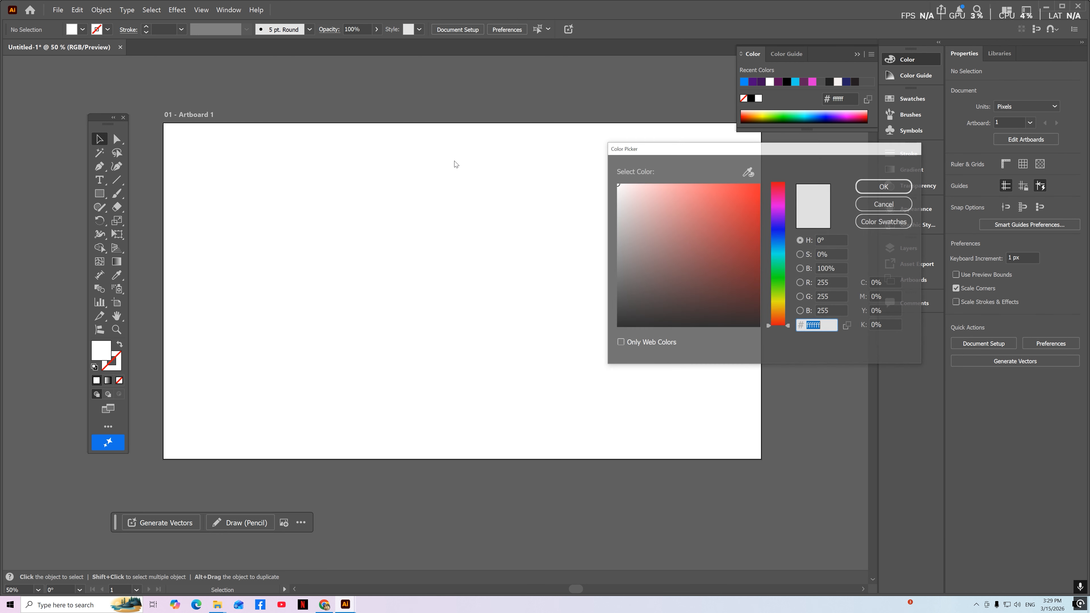
{"action": "left_click_drag", "start_coordinate": [375, 275], "coordinate": [376, 262]}
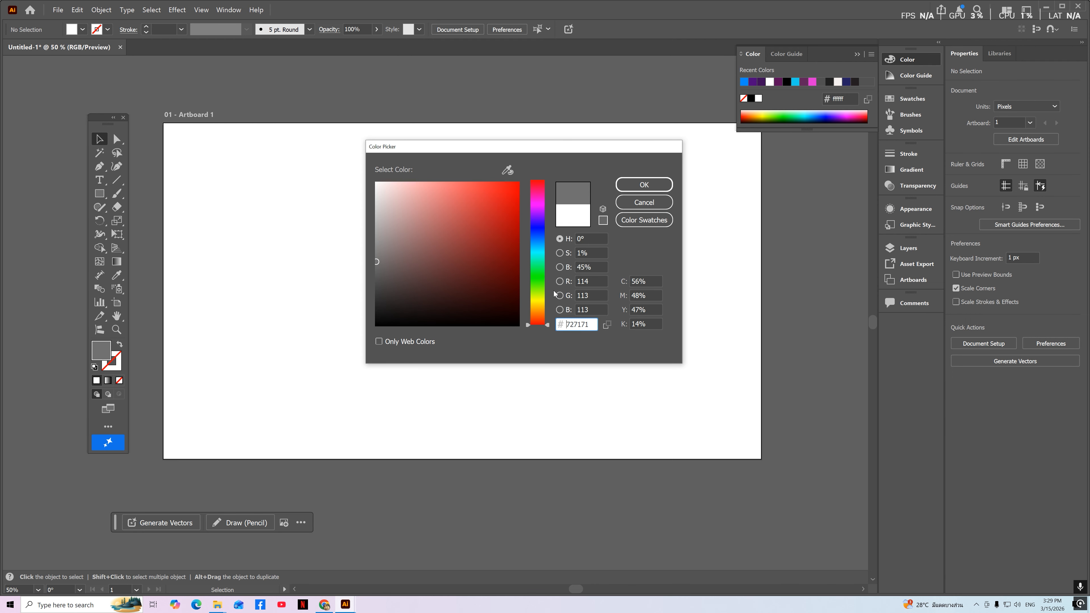
{"action": "left_click", "coordinate": [644, 185]}
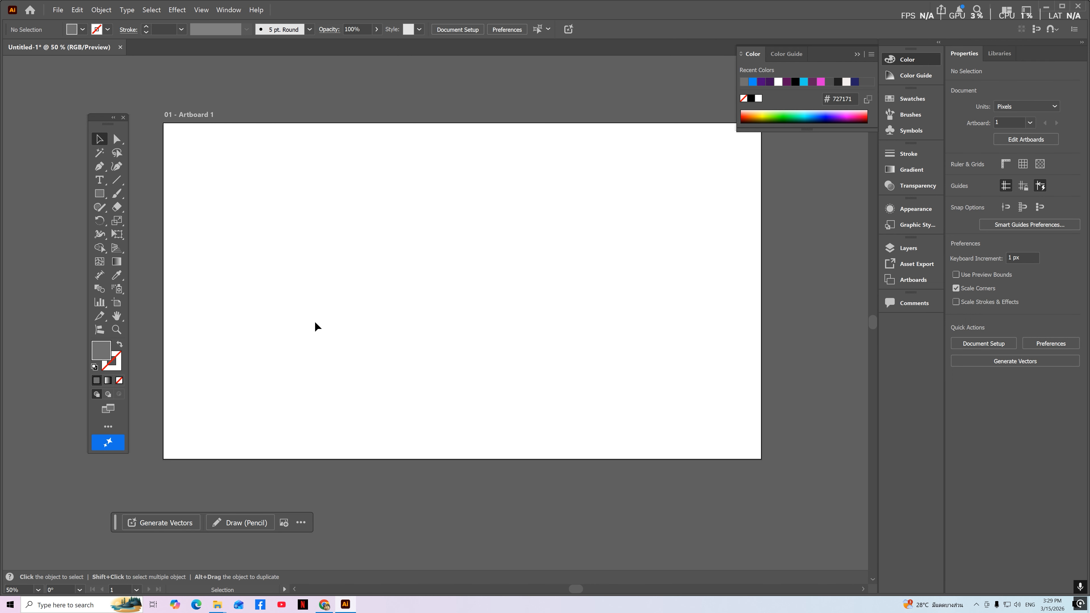
Draw a grey rectangle about 722 by 324 px in the upper middle of the artboard.
{"action": "left_click", "coordinate": [100, 194]}
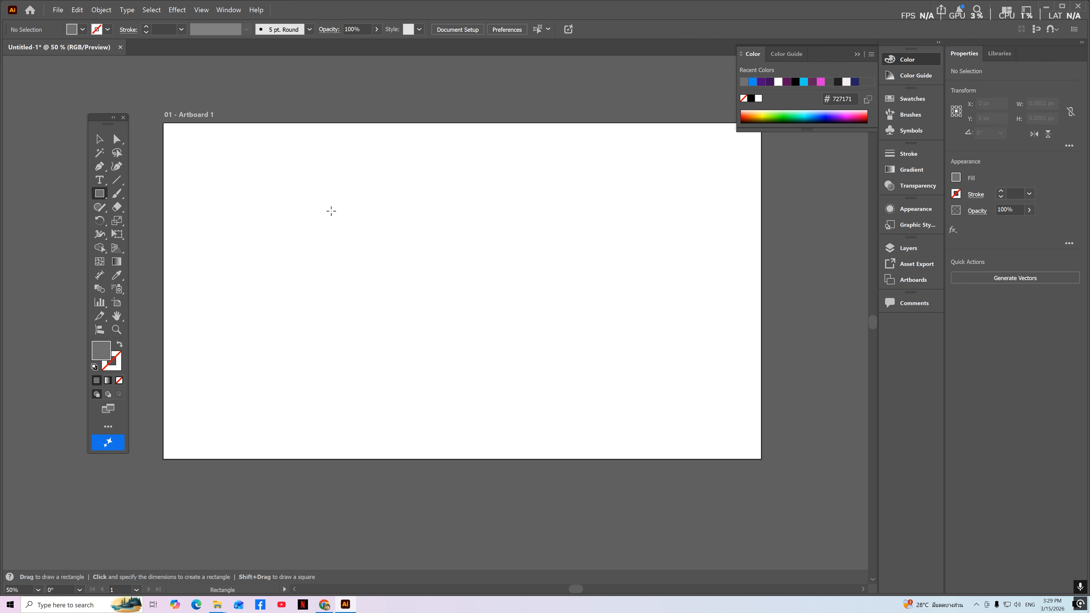
{"action": "left_click_drag", "start_coordinate": [331, 211], "coordinate": [556, 311]}
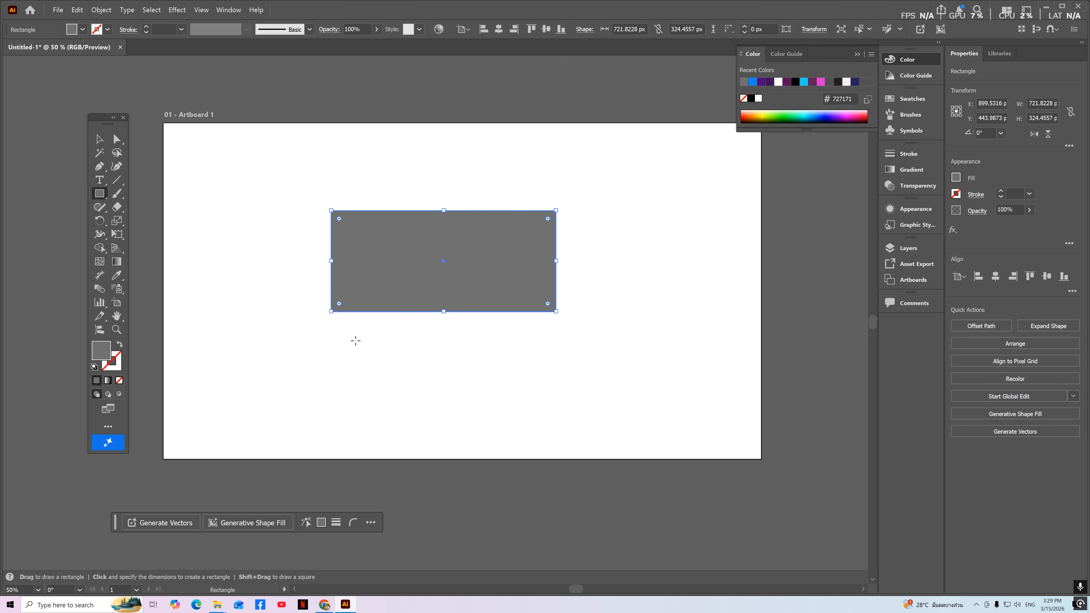
{"action": "key", "text": "a"}
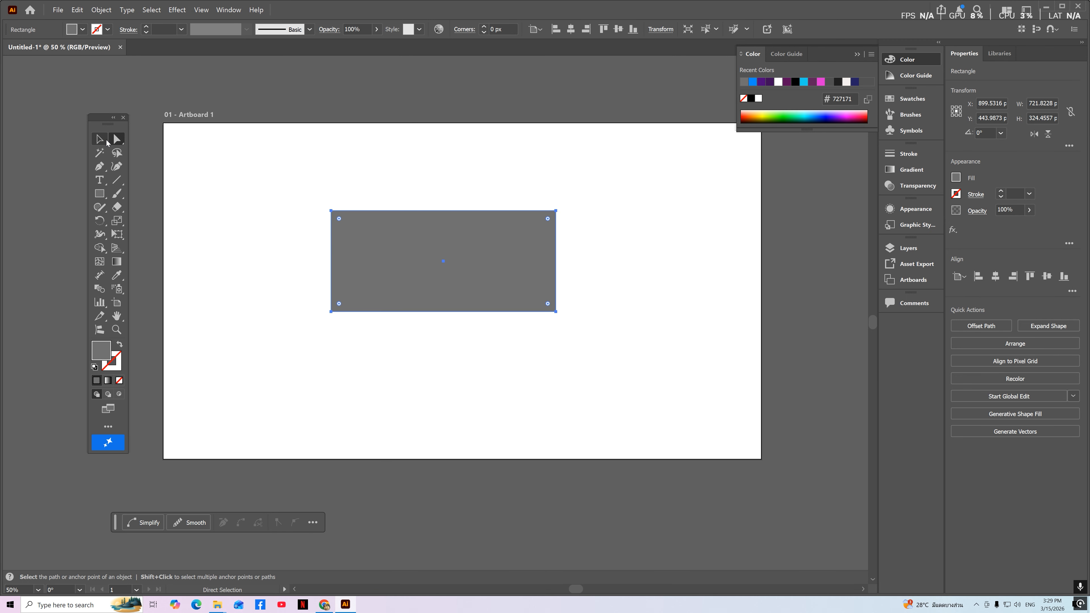
{"action": "left_click", "coordinate": [99, 194]}
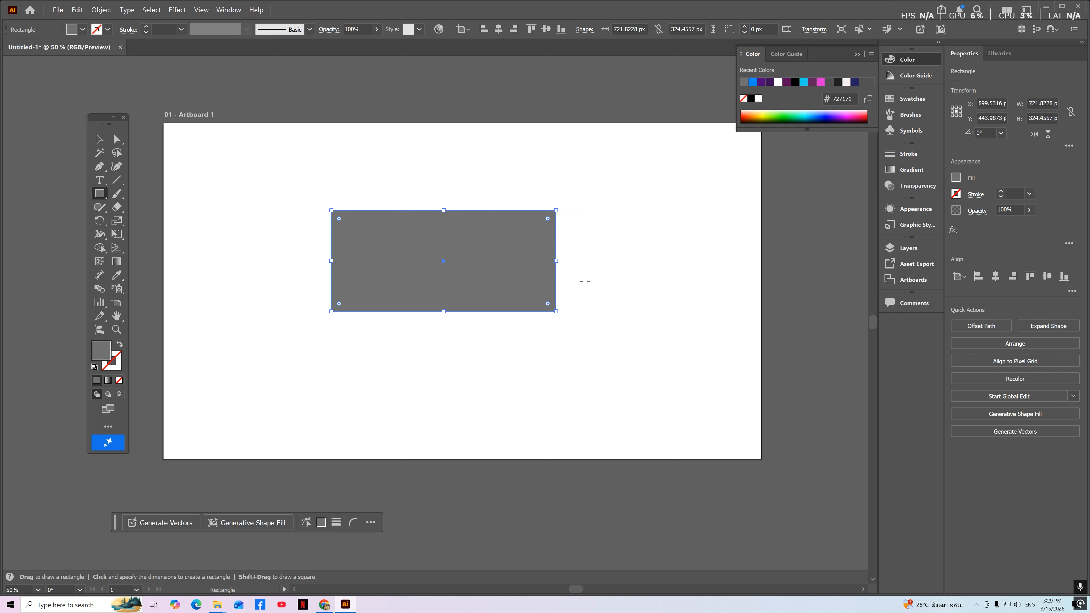
Move the rectangle's two right corners and its upper-left corner inward to form a slanted, pointed four-sided facet.
{"action": "left_click", "coordinate": [117, 139]}
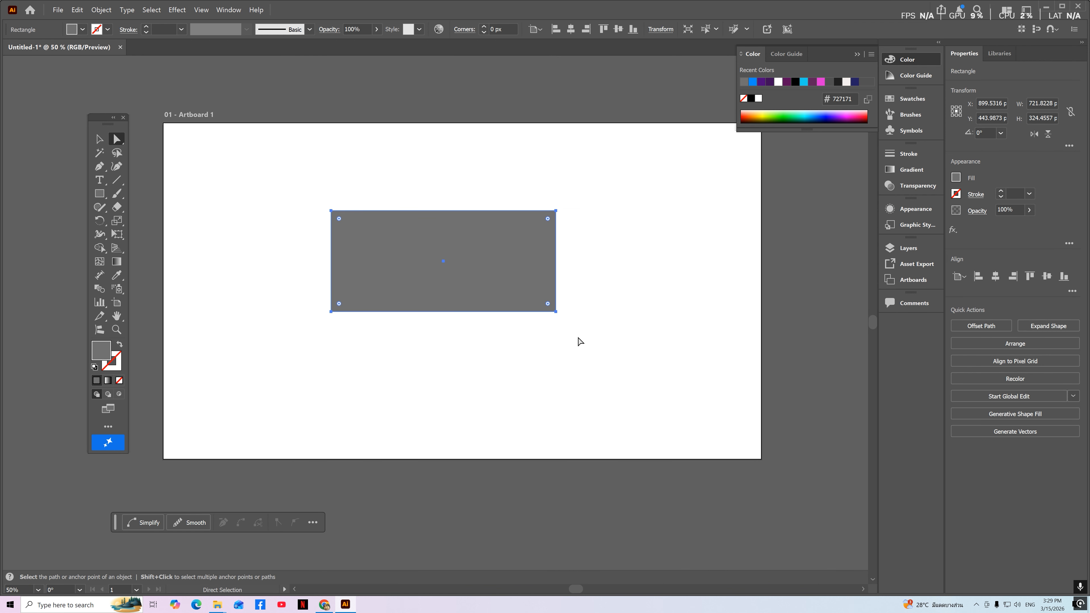
{"action": "left_click", "coordinate": [564, 314]}
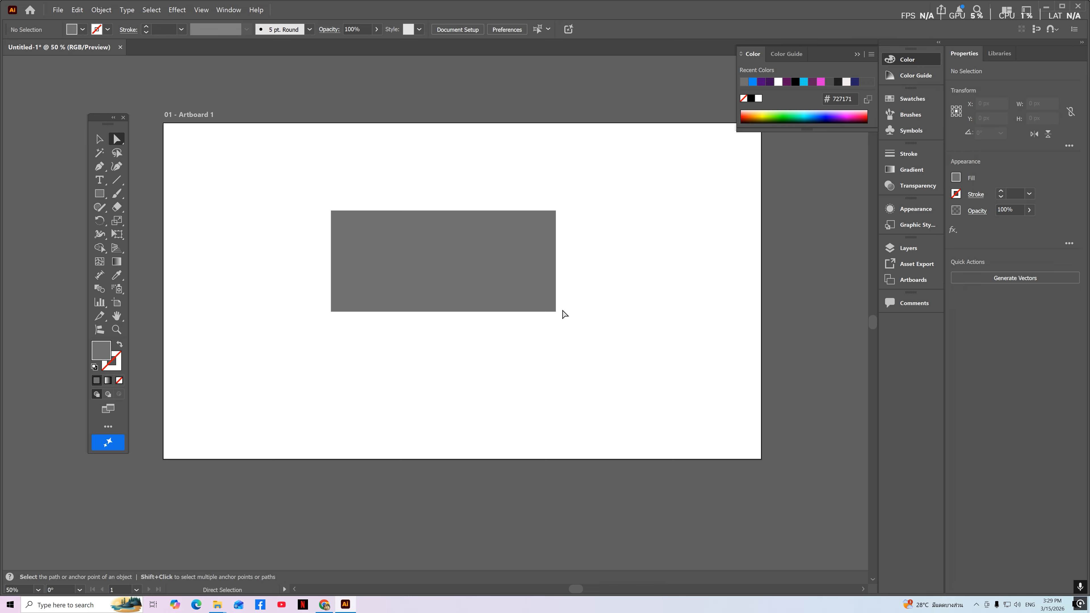
{"action": "left_click_drag", "start_coordinate": [557, 314], "coordinate": [601, 271]}
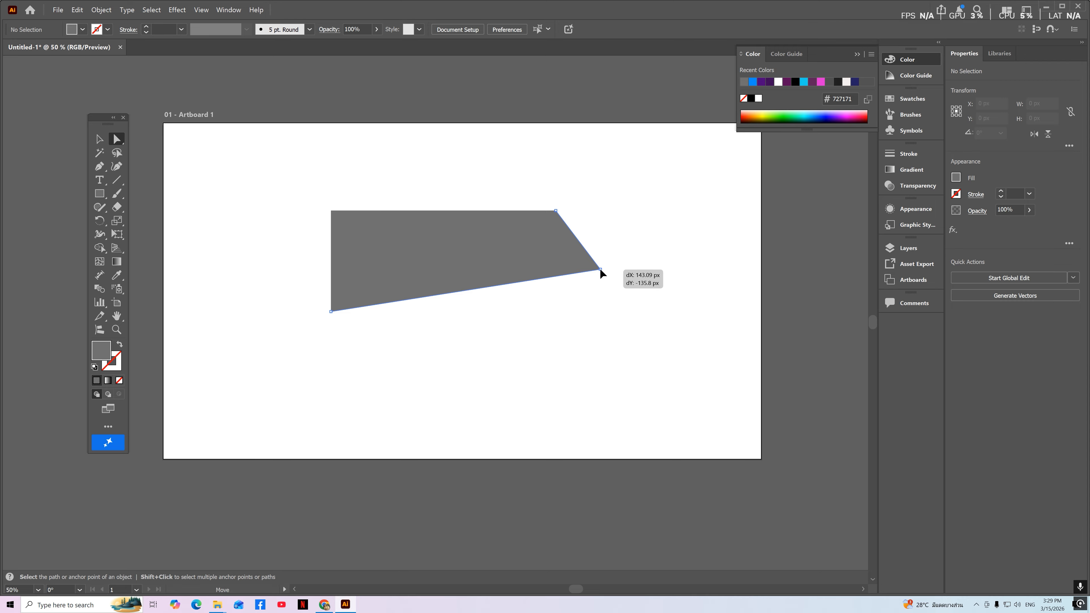
{"action": "left_click_drag", "start_coordinate": [599, 267], "coordinate": [600, 268]}
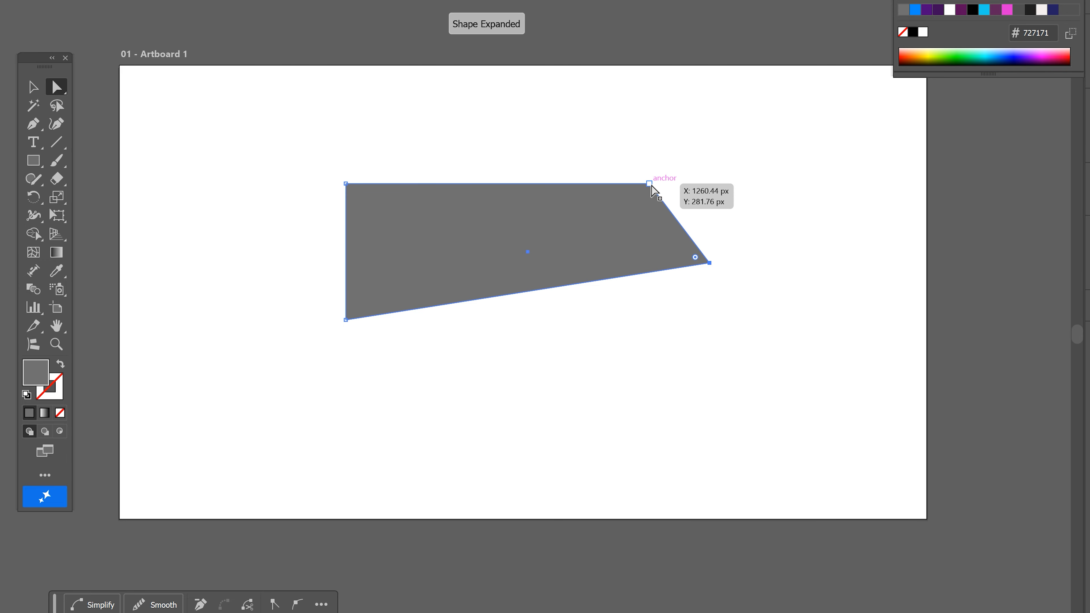
{"action": "left_click_drag", "start_coordinate": [651, 189], "coordinate": [645, 214]}
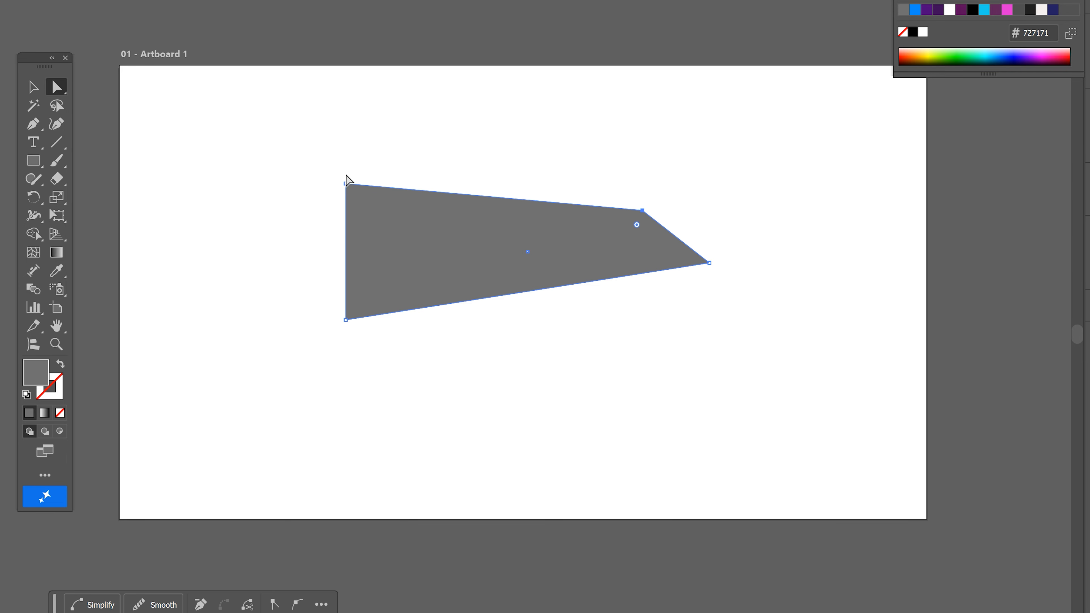
{"action": "left_click_drag", "start_coordinate": [346, 182], "coordinate": [440, 271]}
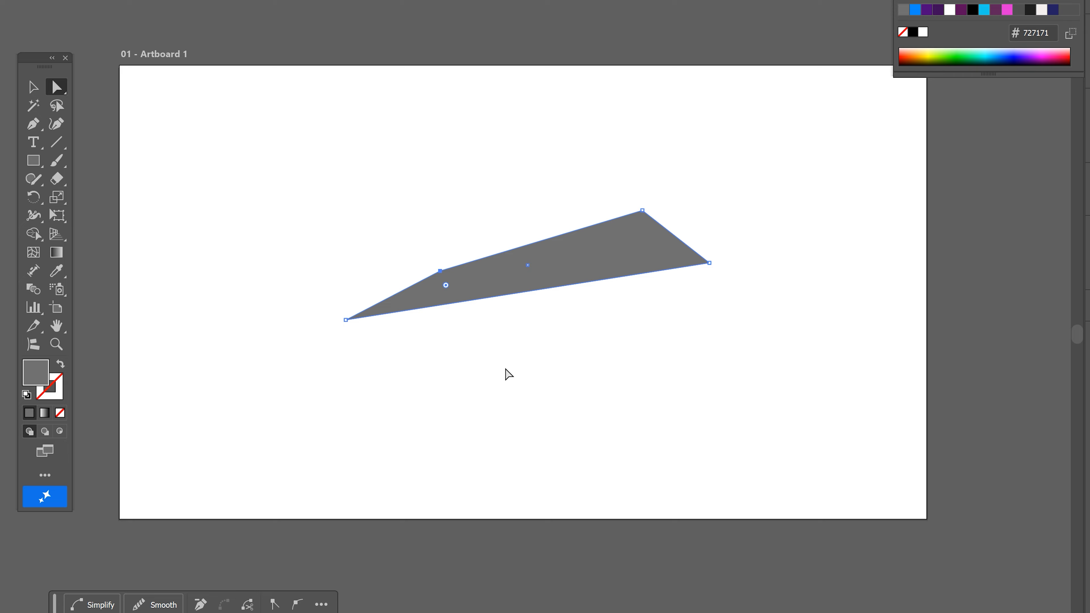
Draw a second wide rectangle just below the dark facet and fill it with light grey a5a5a5.
{"action": "left_click", "coordinate": [32, 163]}
{"action": "left_click_drag", "start_coordinate": [374, 343], "coordinate": [693, 424]}
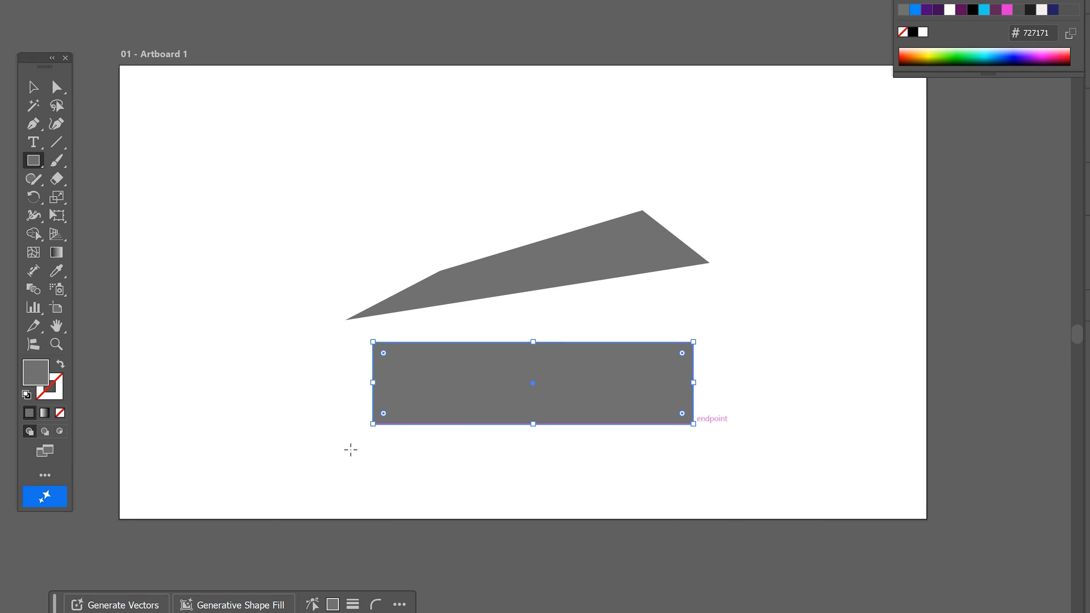
{"action": "double_click", "coordinate": [35, 373]}
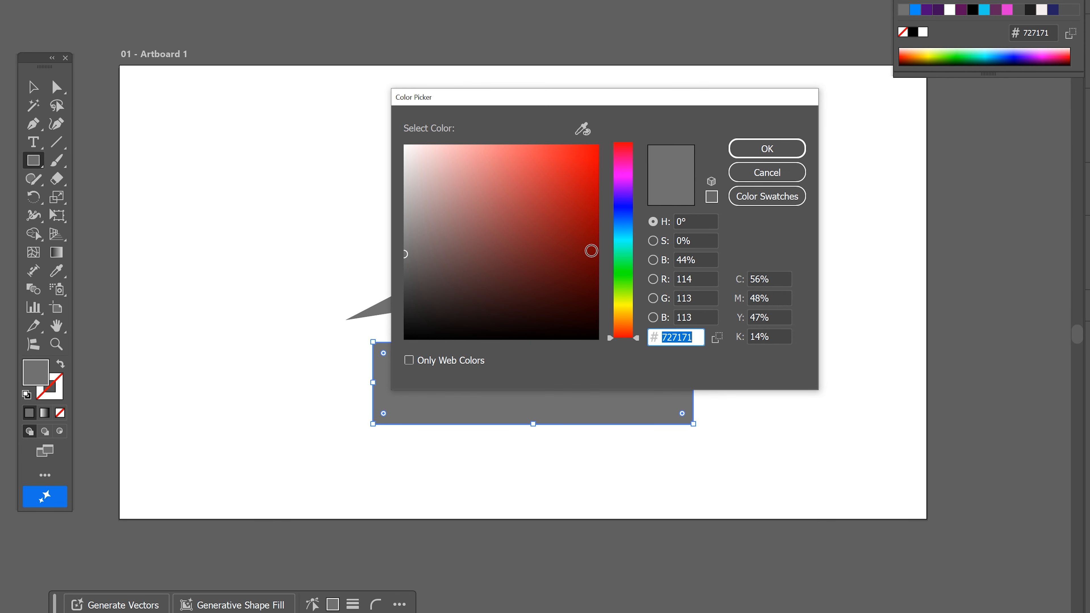
{"action": "type", "text": "a5a5a5"}
{"action": "key", "text": "Return"}
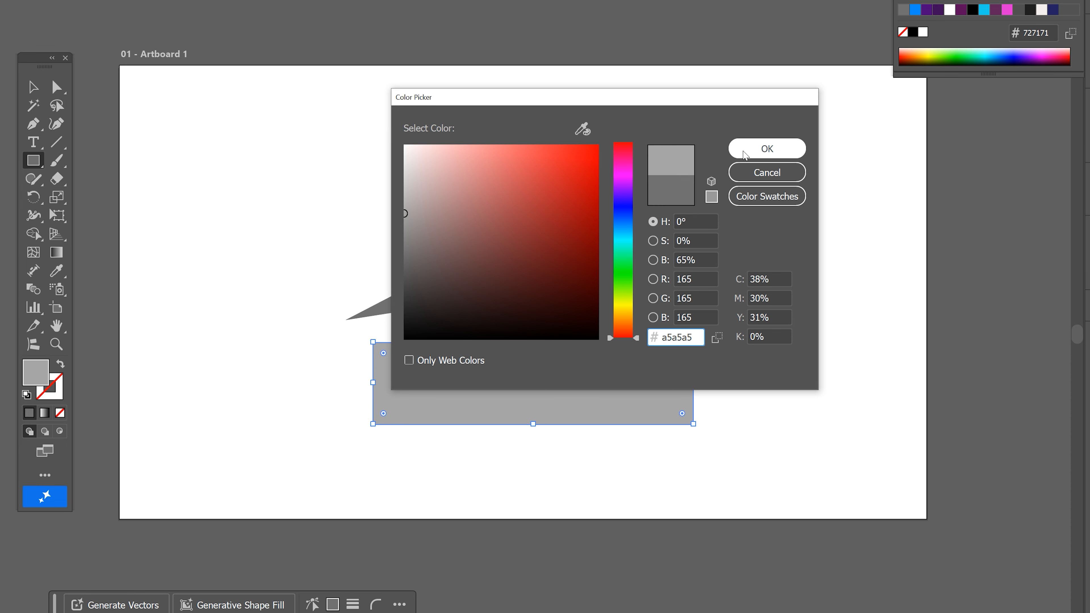
Turn off Smart Guides and try moving the light grey rectangle's upper-left corner towards the dark facet's left tip.
{"action": "left_click", "coordinate": [56, 87]}
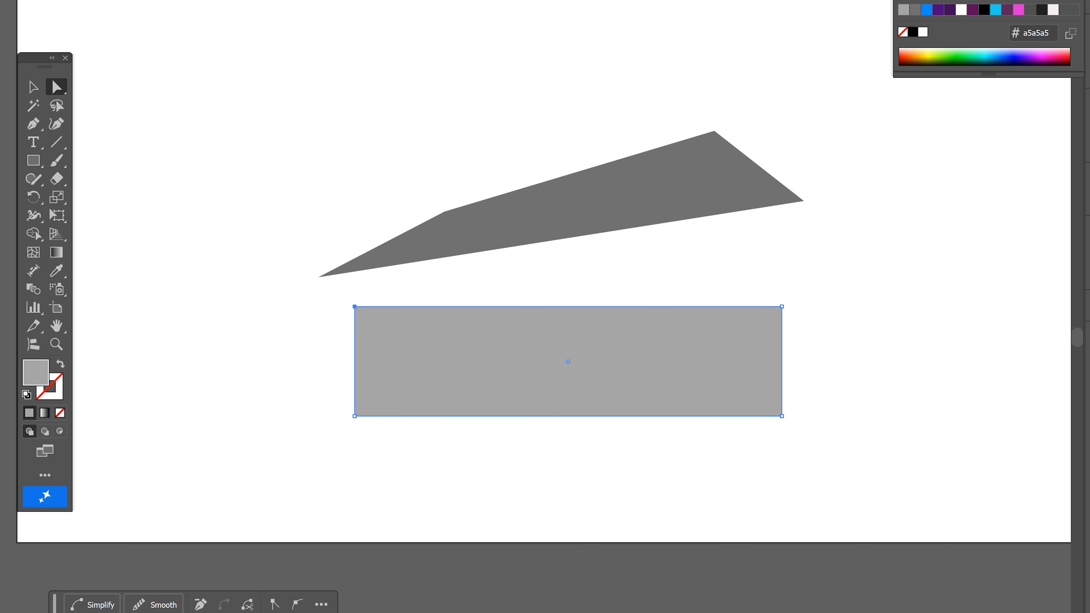
{"action": "left_click", "coordinate": [166, 1]}
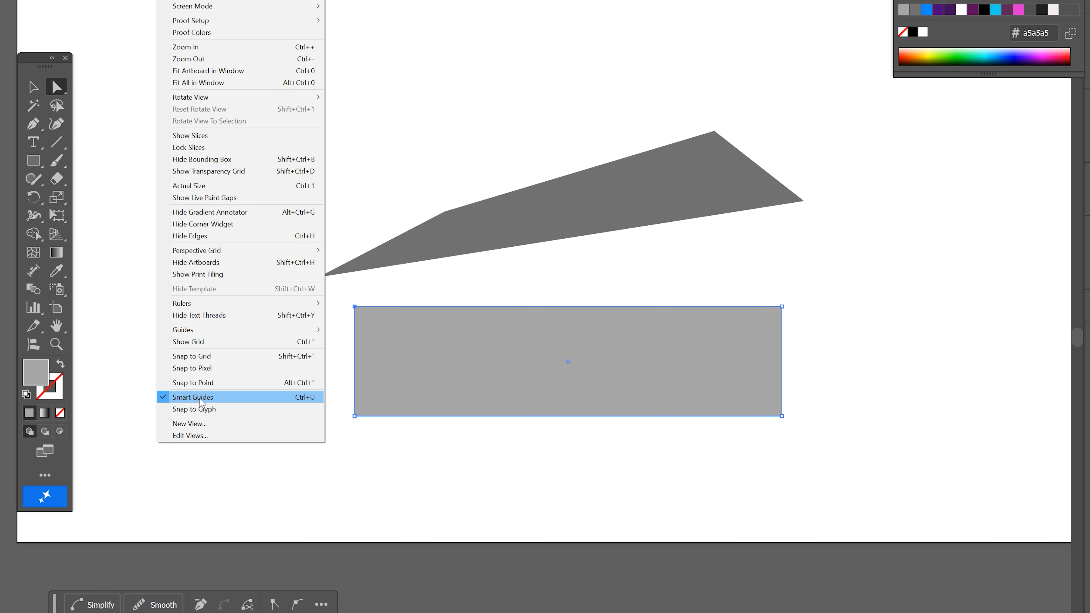
{"action": "left_click", "coordinate": [205, 399]}
{"action": "left_click", "coordinate": [342, 312]}
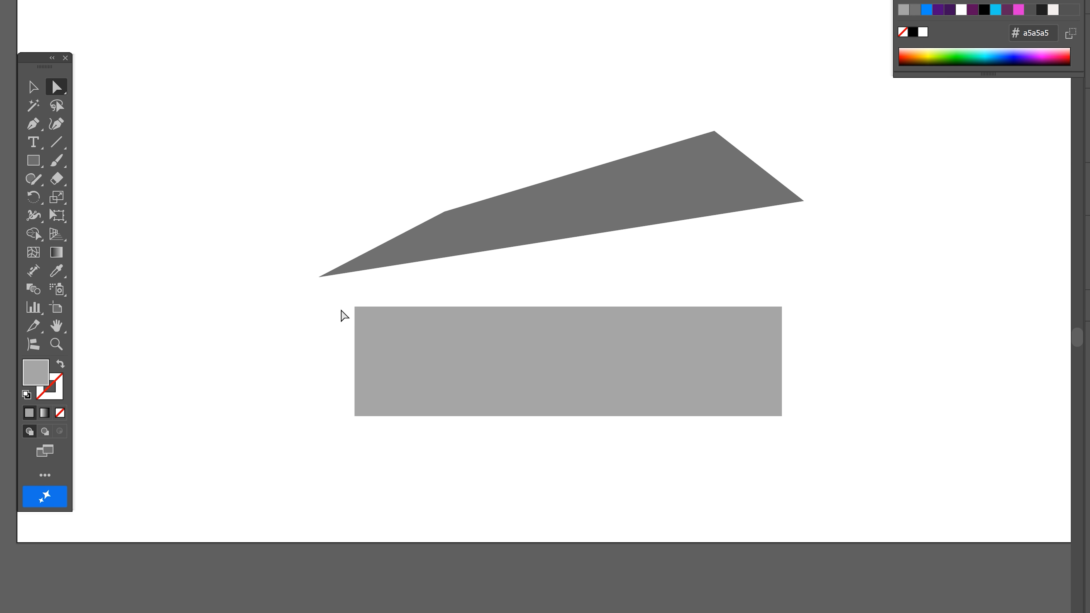
{"action": "left_click", "coordinate": [355, 307]}
{"action": "left_click_drag", "start_coordinate": [355, 307], "coordinate": [339, 299]}
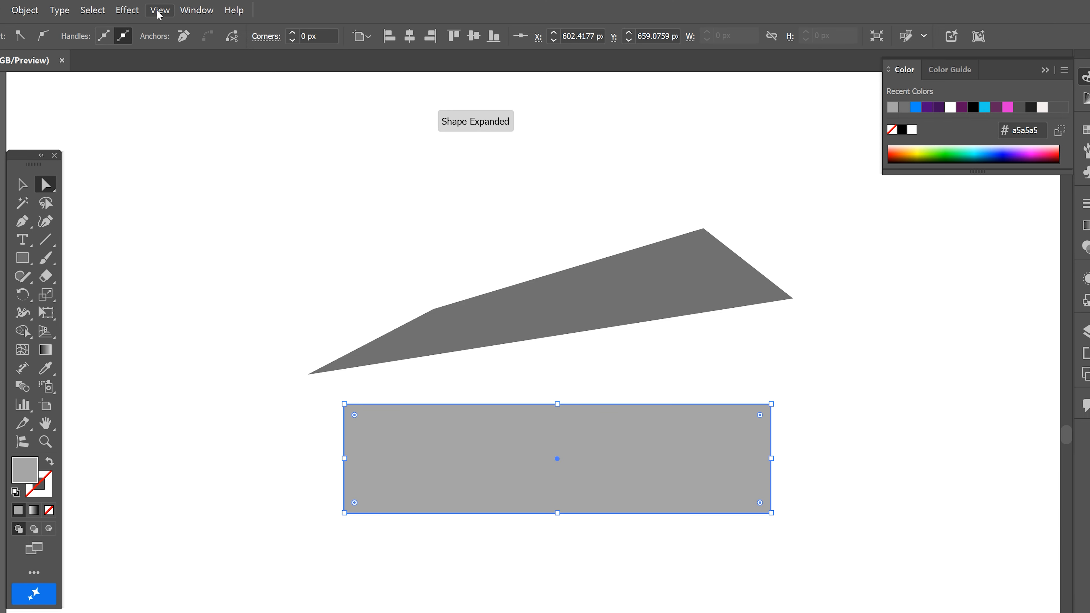
Turn Smart Guides back on and snap the light grey rectangle's upper-left corner to the dark facet's left tip.
{"action": "left_click", "coordinate": [159, 11]}
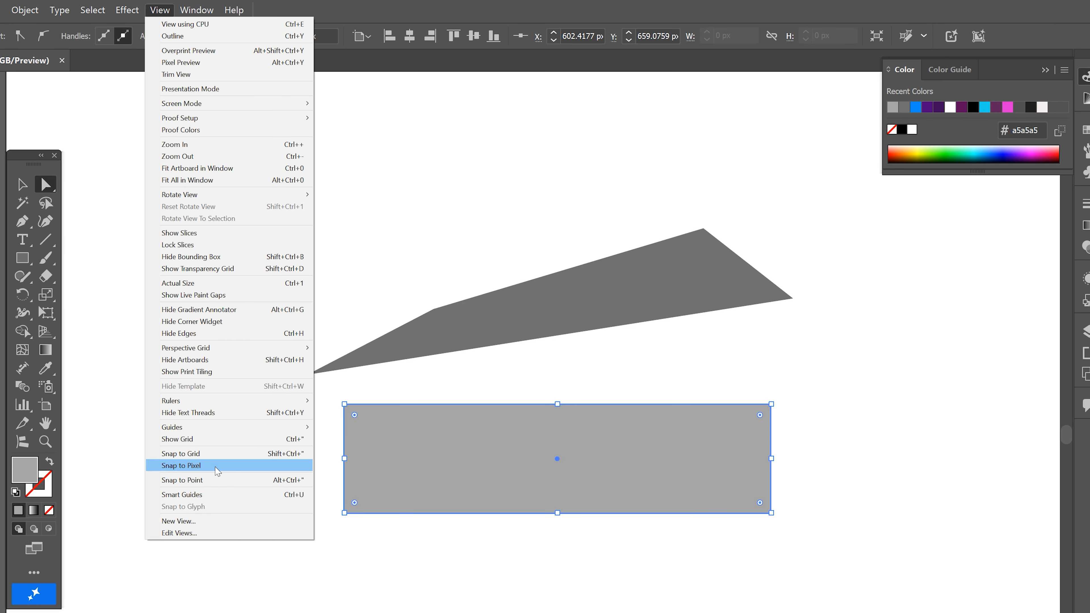
{"action": "left_click", "coordinate": [207, 495]}
{"action": "left_click_drag", "start_coordinate": [343, 404], "coordinate": [311, 376]}
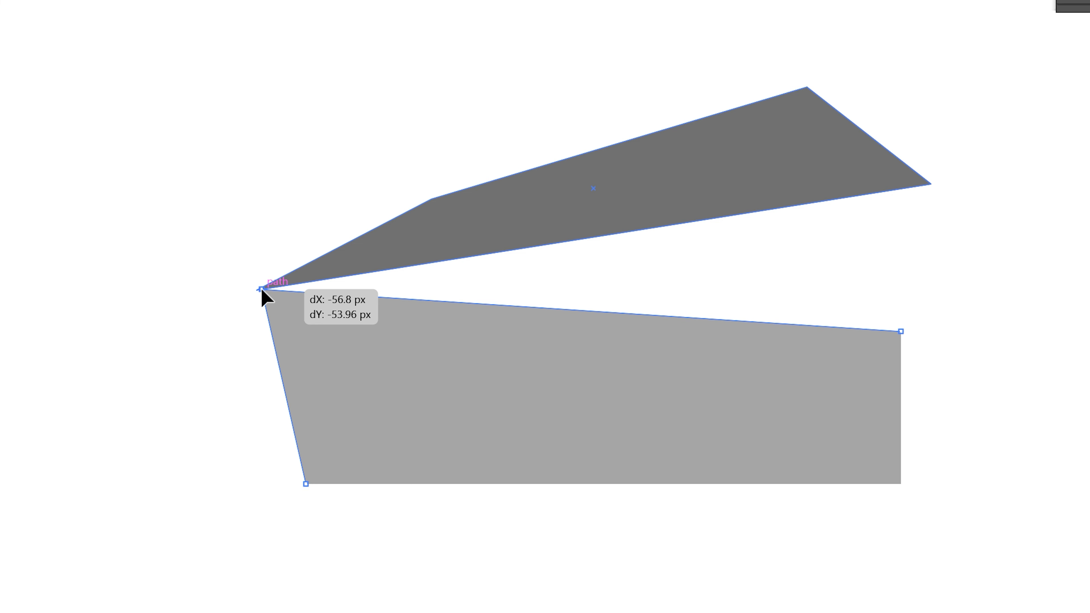
{"action": "left_click_drag", "start_coordinate": [261, 289], "coordinate": [256, 291]}
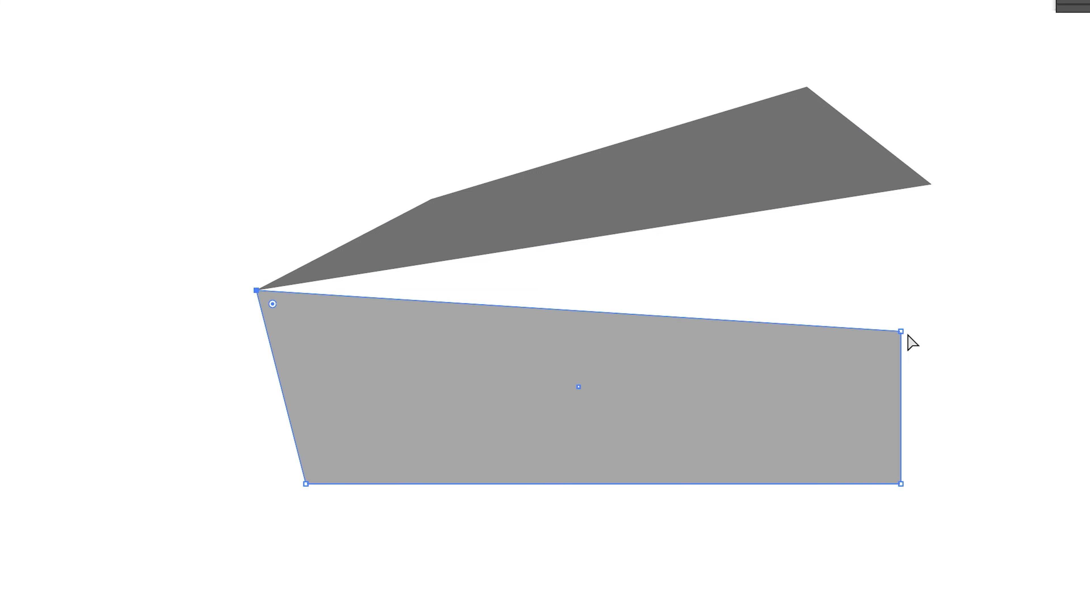
Snap the light shape's upper-right corner to the dark facet's right tip and pull both lower corners inward to form a shallow underside.
{"action": "left_click_drag", "start_coordinate": [902, 333], "coordinate": [932, 184]}
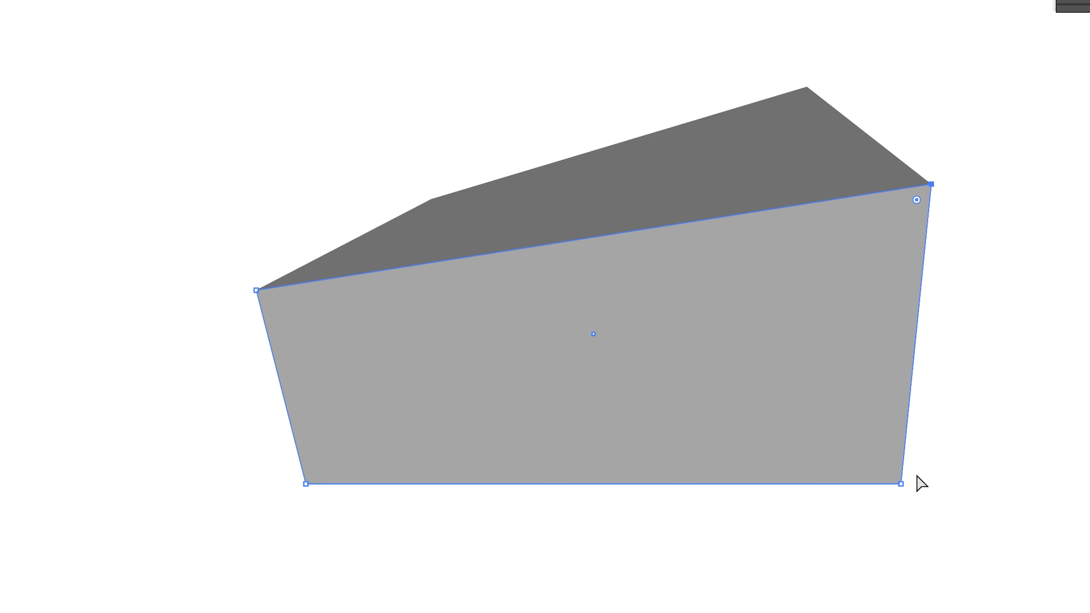
{"action": "left_click_drag", "start_coordinate": [902, 484], "coordinate": [913, 440]}
{"action": "left_click_drag", "start_coordinate": [306, 484], "coordinate": [379, 321]}
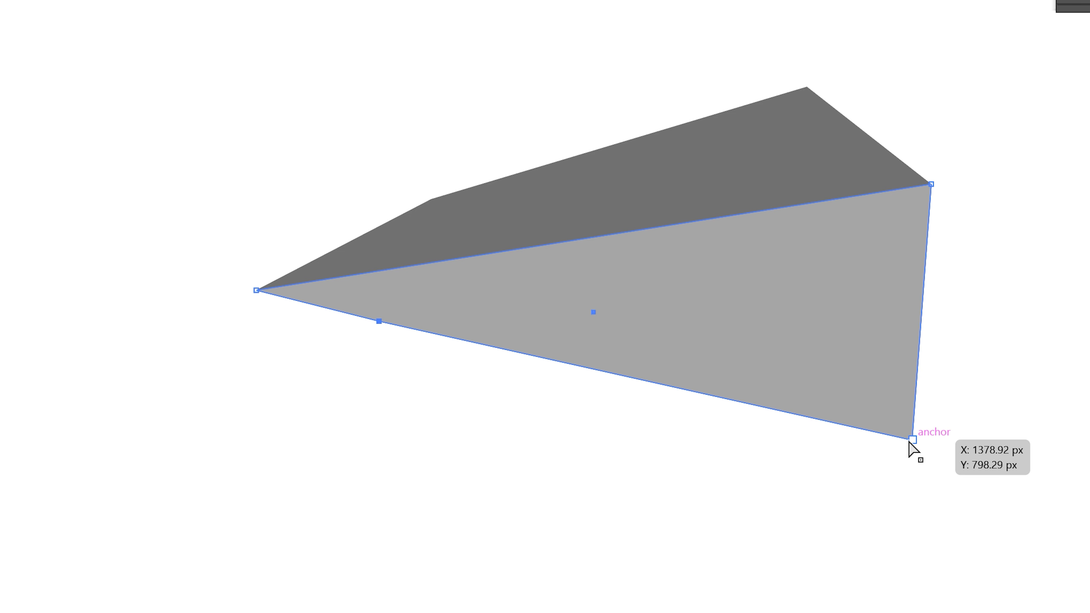
{"action": "left_click_drag", "start_coordinate": [913, 441], "coordinate": [664, 295]}
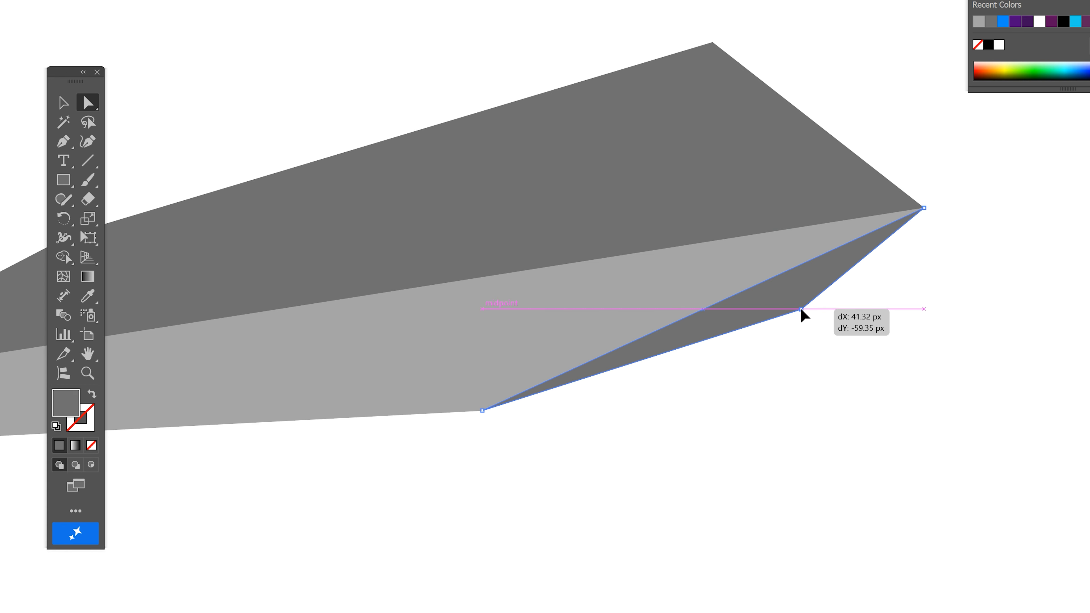
Adjust the outer corner of the small dark facet at the lower right and change its fill to grey b7b7b7.
{"action": "left_click_drag", "start_coordinate": [803, 313], "coordinate": [803, 319]}
{"action": "left_click", "coordinate": [793, 382]}
{"action": "left_click", "coordinate": [781, 312]}
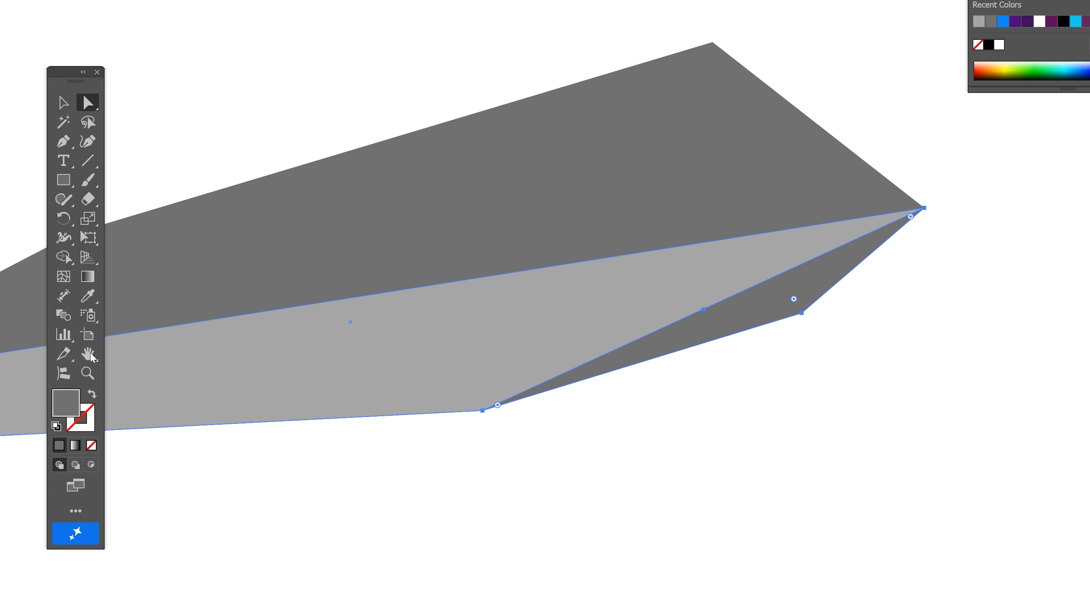
{"action": "double_click", "coordinate": [69, 405]}
{"action": "left_click_drag", "start_coordinate": [451, 278], "coordinate": [450, 220]}
{"action": "left_click", "coordinate": [854, 168]}
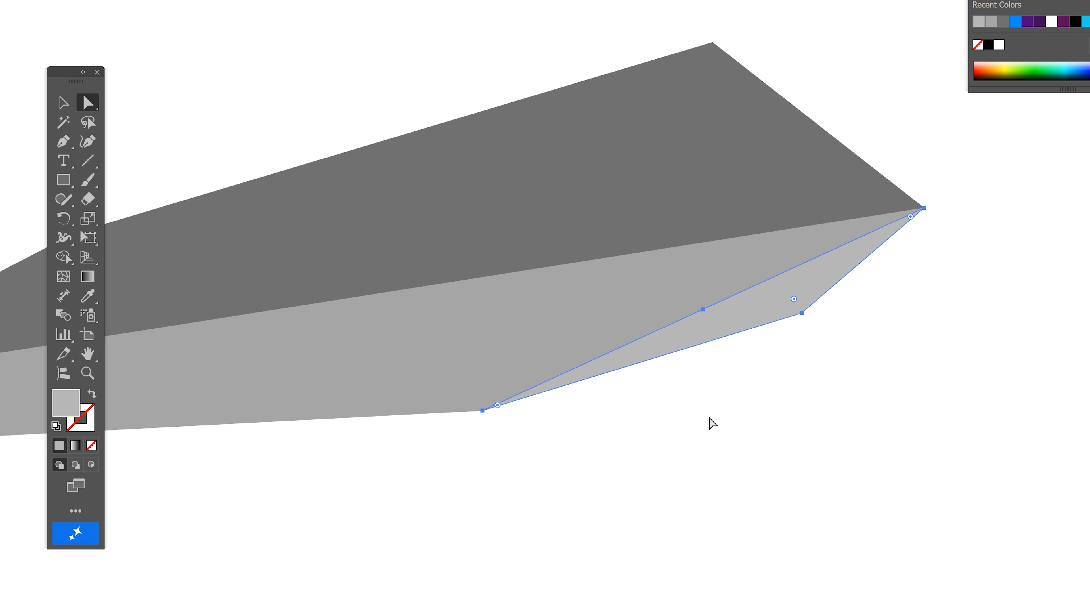
Lighten the small lower-right facet's fill to a very pale grey.
{"action": "double_click", "coordinate": [63, 412]}
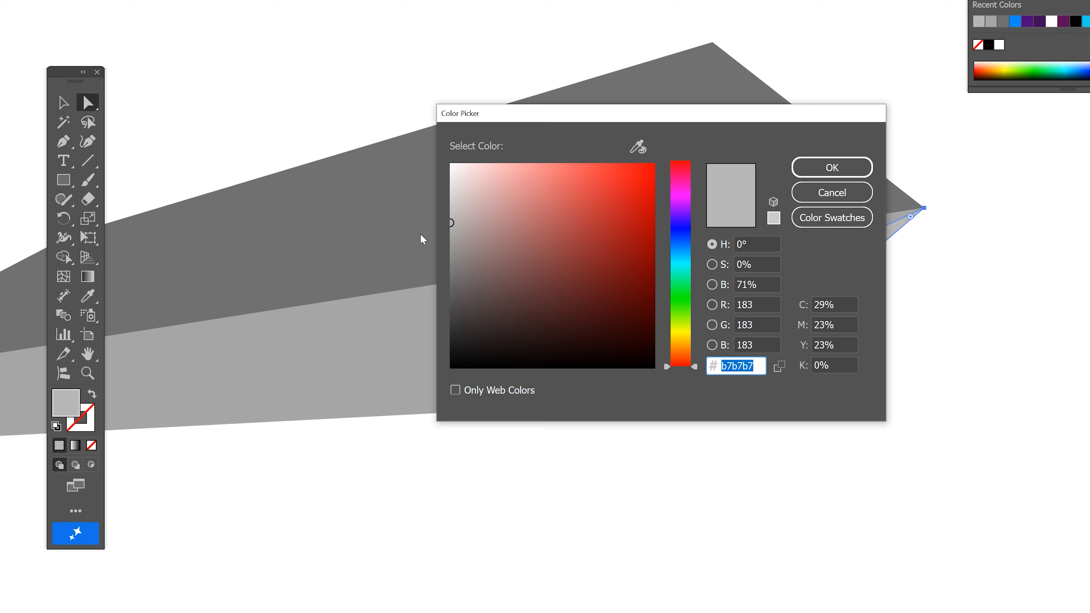
{"action": "left_click_drag", "start_coordinate": [450, 219], "coordinate": [450, 188]}
{"action": "left_click", "coordinate": [819, 168]}
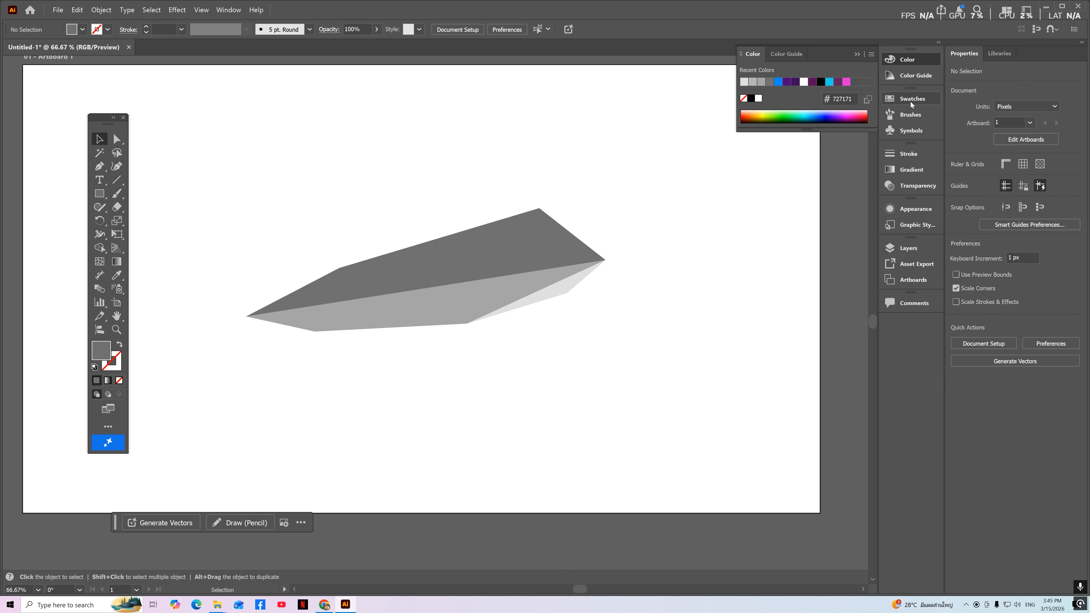
Detach the swatches beside the artwork and open the Metals gradient swatch library.
{"action": "left_click", "coordinate": [912, 101]}
{"action": "left_click_drag", "start_coordinate": [847, 93], "coordinate": [711, 99]}
{"action": "left_click", "coordinate": [737, 99]}
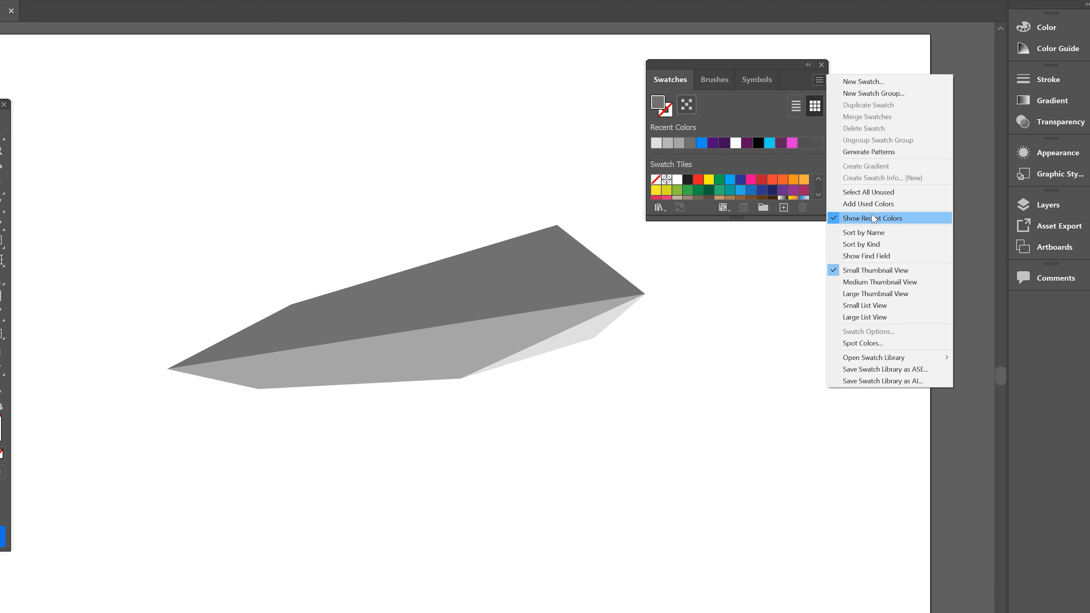
{"action": "mouse_move", "coordinate": [908, 361]}
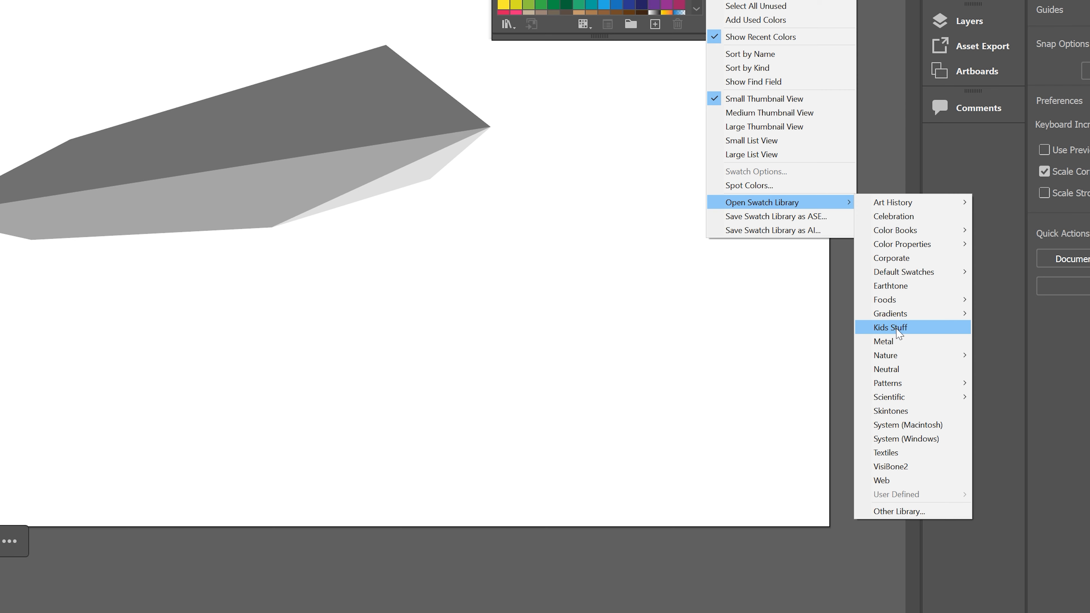
{"action": "mouse_move", "coordinate": [983, 451]}
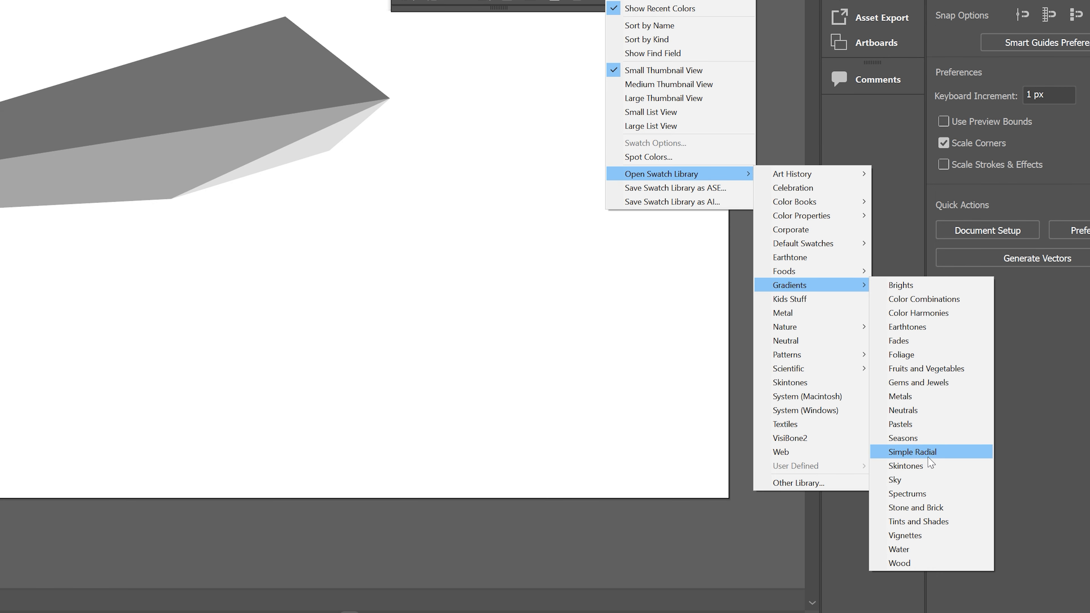
{"action": "left_click", "coordinate": [920, 396]}
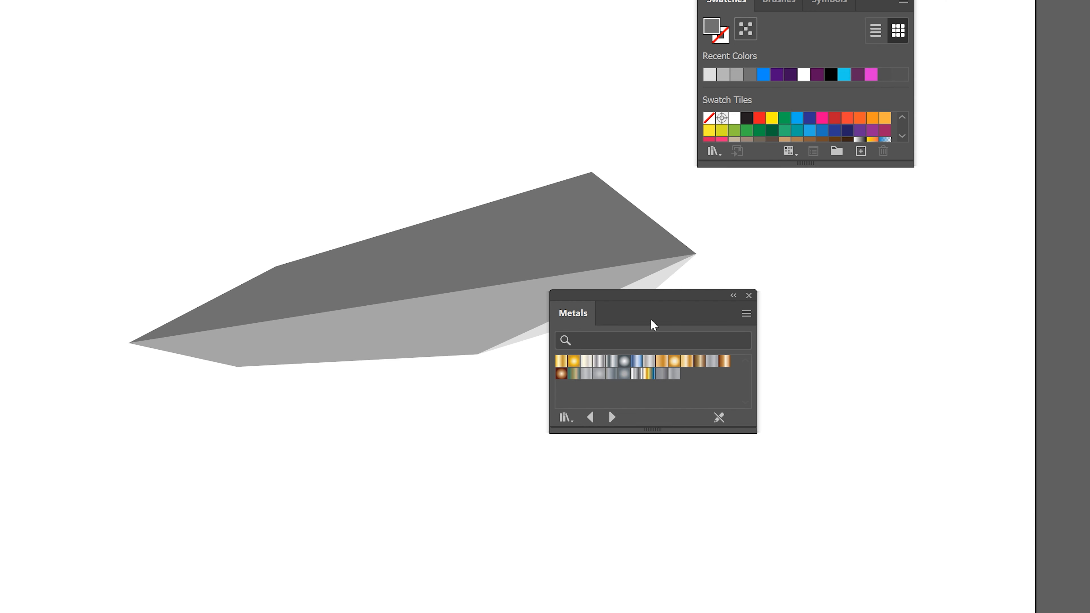
Move the metal swatches clear of the artwork and fill all three facets with a silver linear gradient from the Metals library.
{"action": "left_click_drag", "start_coordinate": [661, 299], "coordinate": [821, 275]}
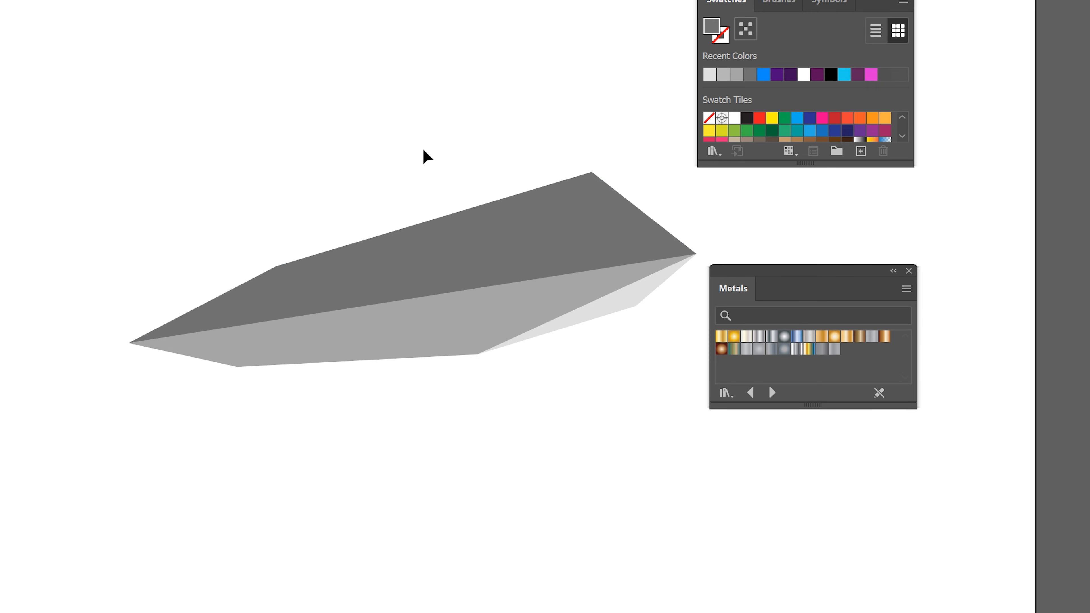
{"action": "left_click_drag", "start_coordinate": [423, 150], "coordinate": [665, 410]}
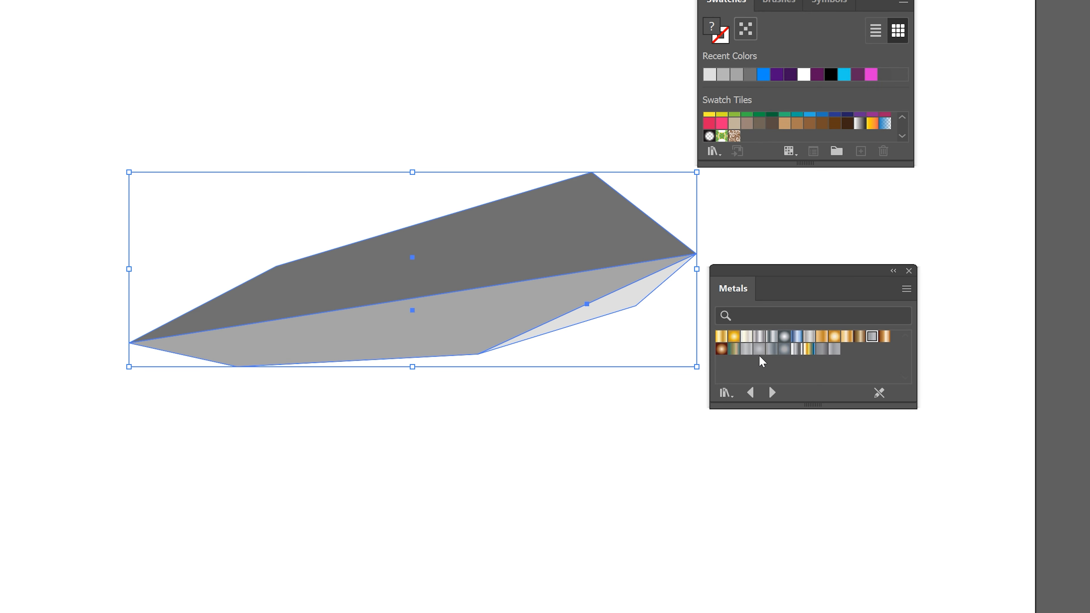
{"action": "left_click", "coordinate": [759, 336]}
{"action": "left_click", "coordinate": [498, 484]}
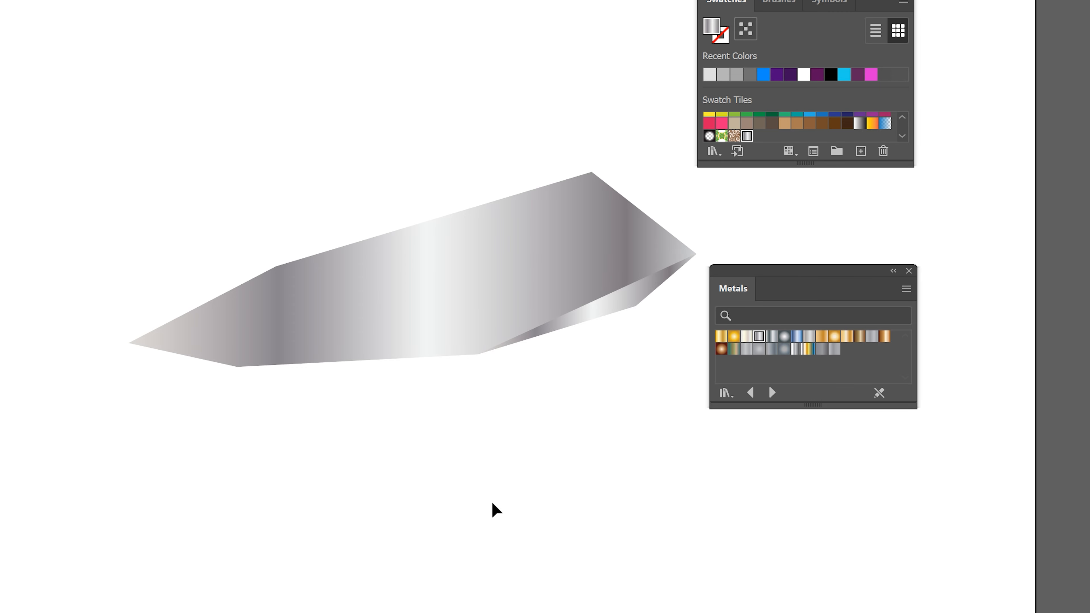
{"action": "left_click_drag", "start_coordinate": [492, 504], "coordinate": [427, 492]}
Redirect the upper facet's silver gradient diagonally along its long edge with the Gradient tool, extending it past both tips.
{"action": "left_click", "coordinate": [457, 231]}
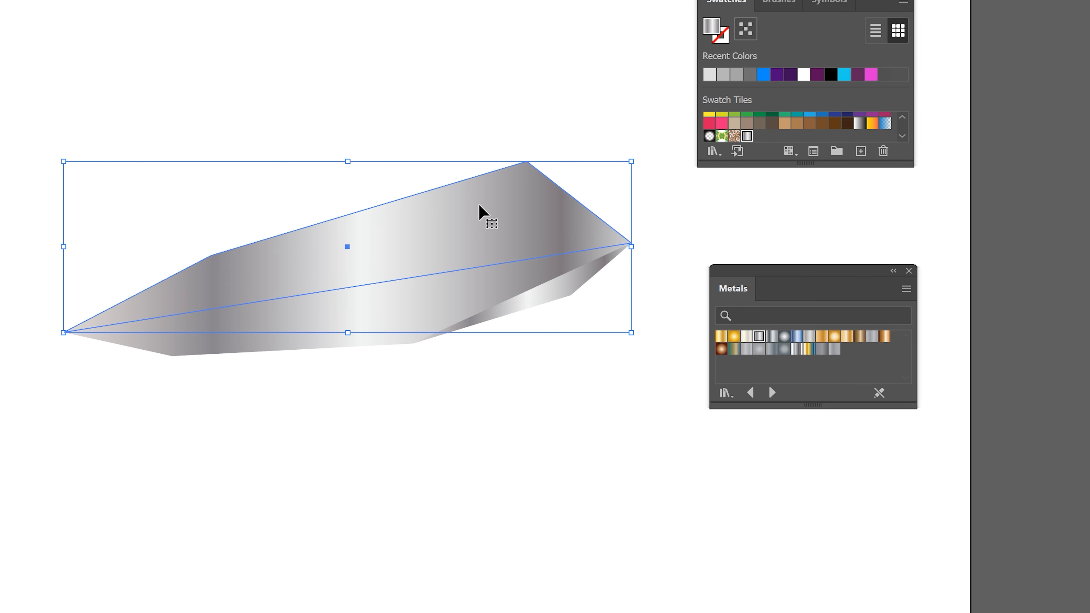
{"action": "key", "text": "g"}
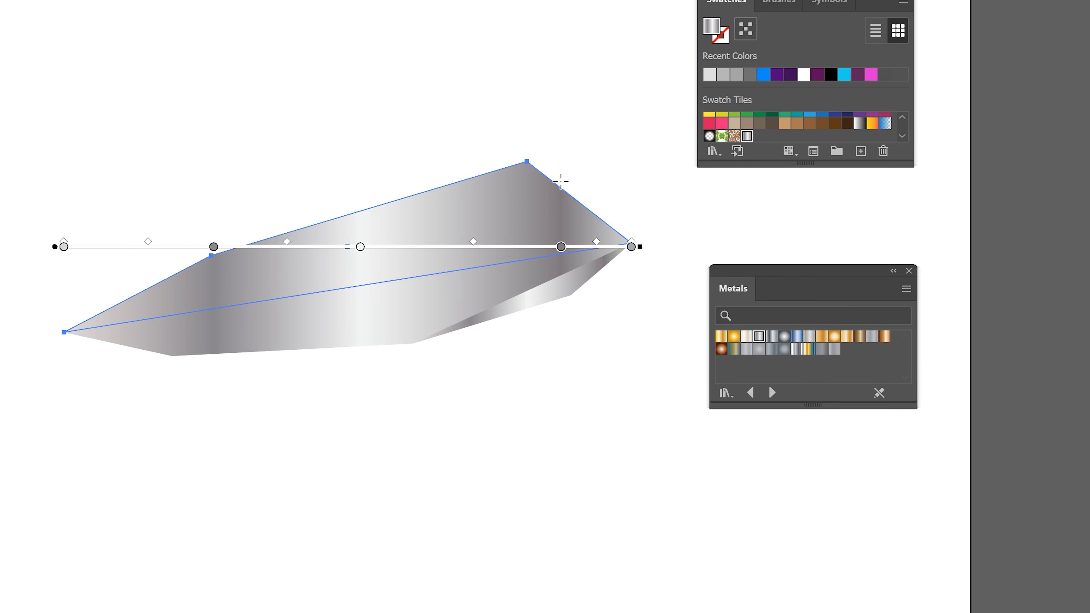
{"action": "mouse_move", "coordinate": [561, 179]}
{"action": "left_mouse_down"}
{"action": "mouse_move", "coordinate": [105, 308]}
{"action": "mouse_move", "coordinate": [60, 331]}
{"action": "mouse_move", "coordinate": [68, 358]}
{"action": "left_mouse_up"}
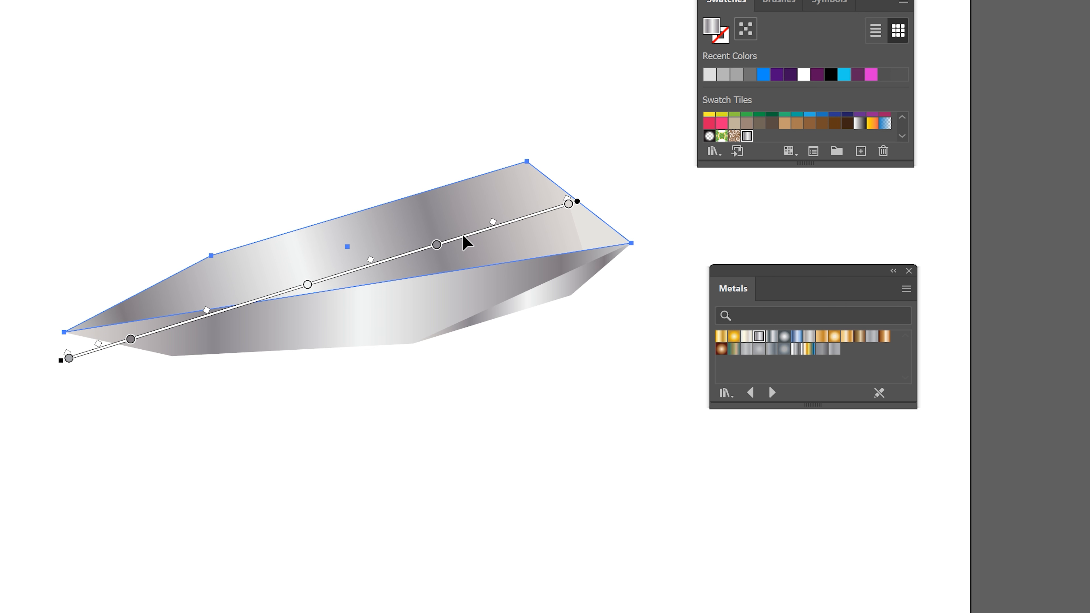
{"action": "left_click_drag", "start_coordinate": [467, 243], "coordinate": [550, 217]}
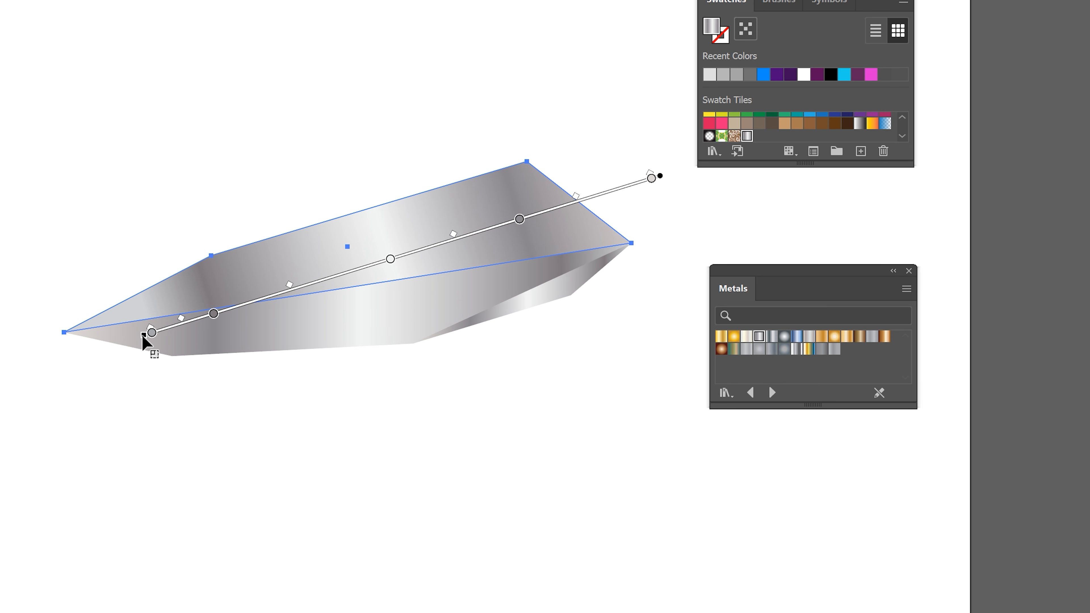
{"action": "left_click_drag", "start_coordinate": [146, 341], "coordinate": [47, 372]}
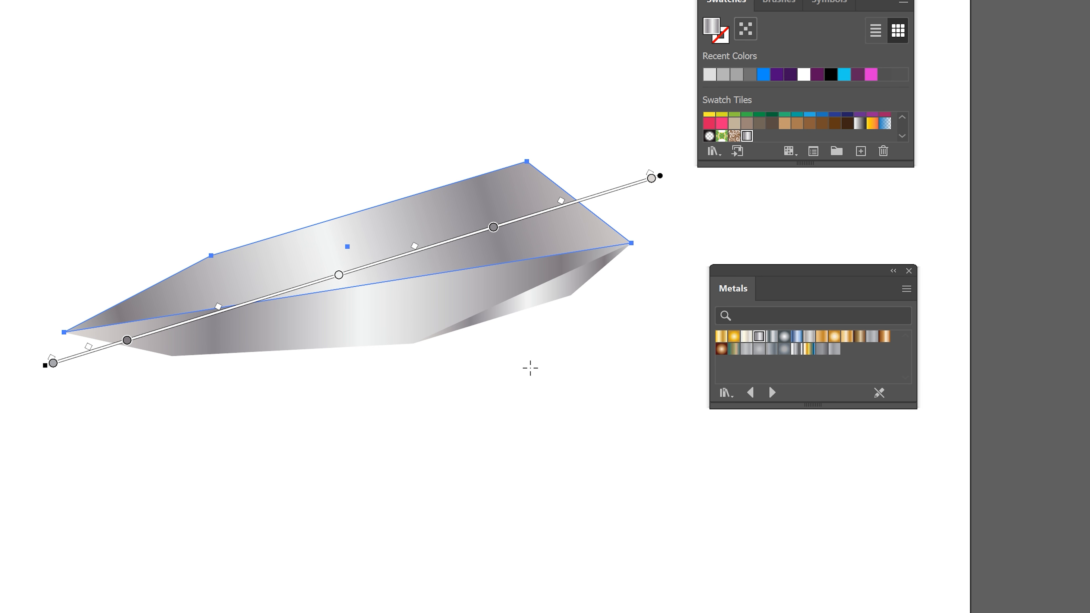
{"action": "key", "text": "a"}
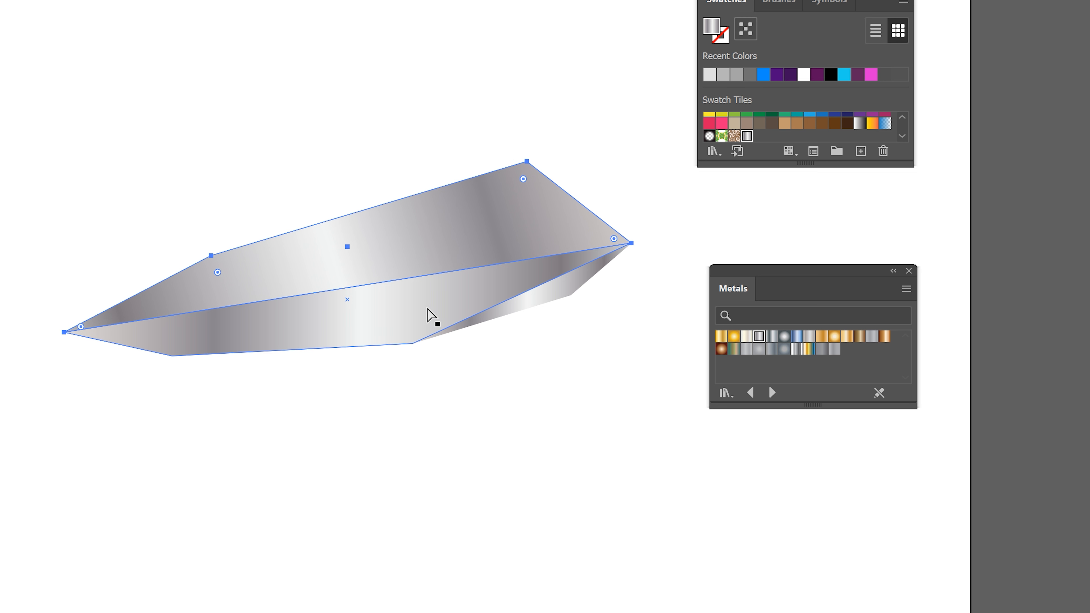
{"action": "key", "text": "v"}
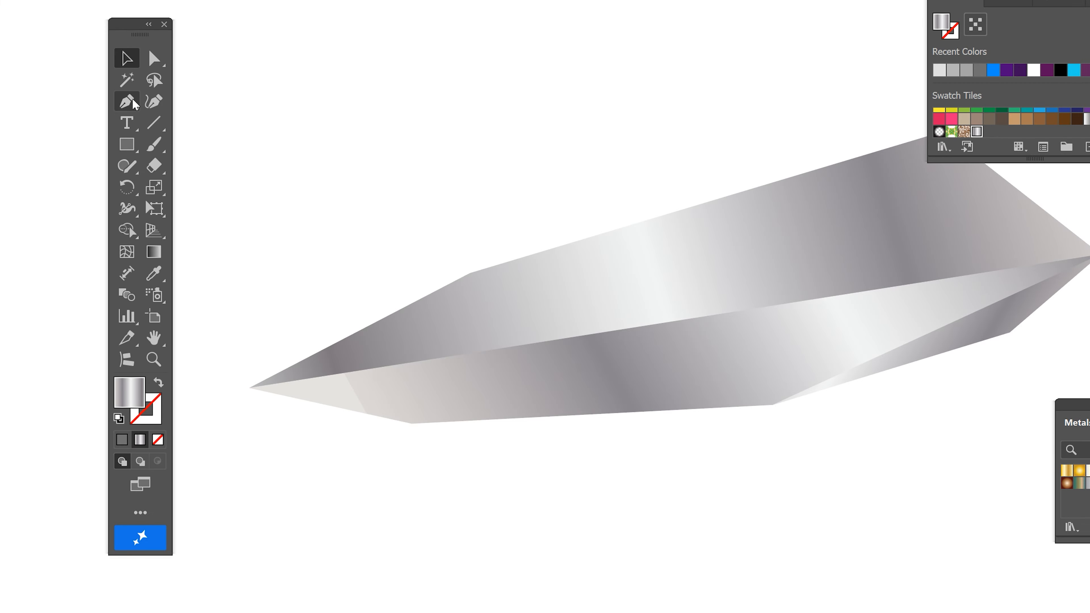
Draw a straight Pen line from the right tip to the left tip along the facet seam, using the silver gradient as stroke without fill.
{"action": "key", "text": "p"}
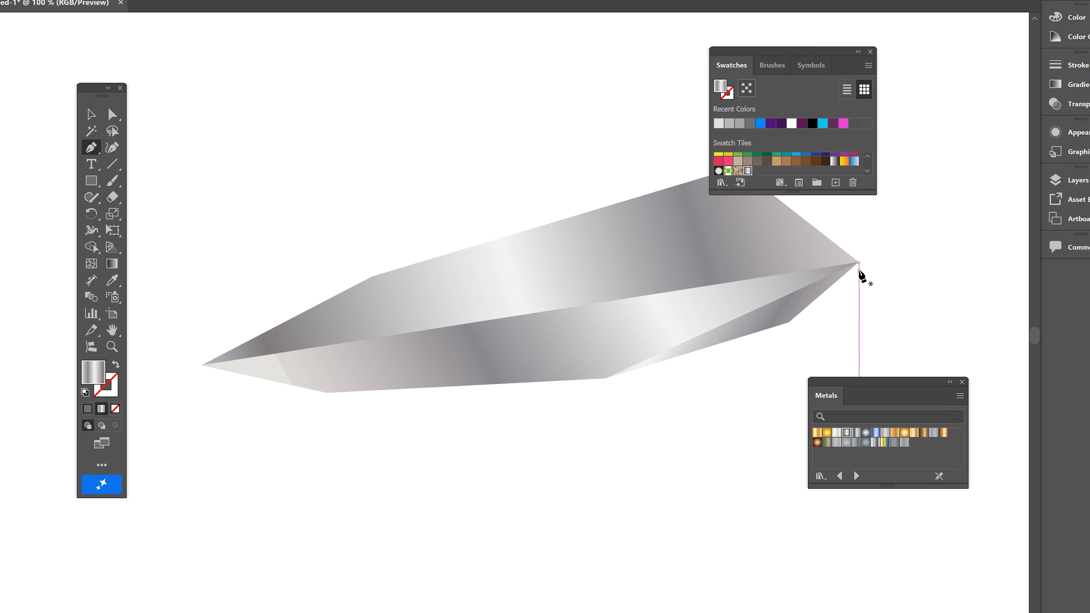
{"action": "left_click", "coordinate": [859, 263]}
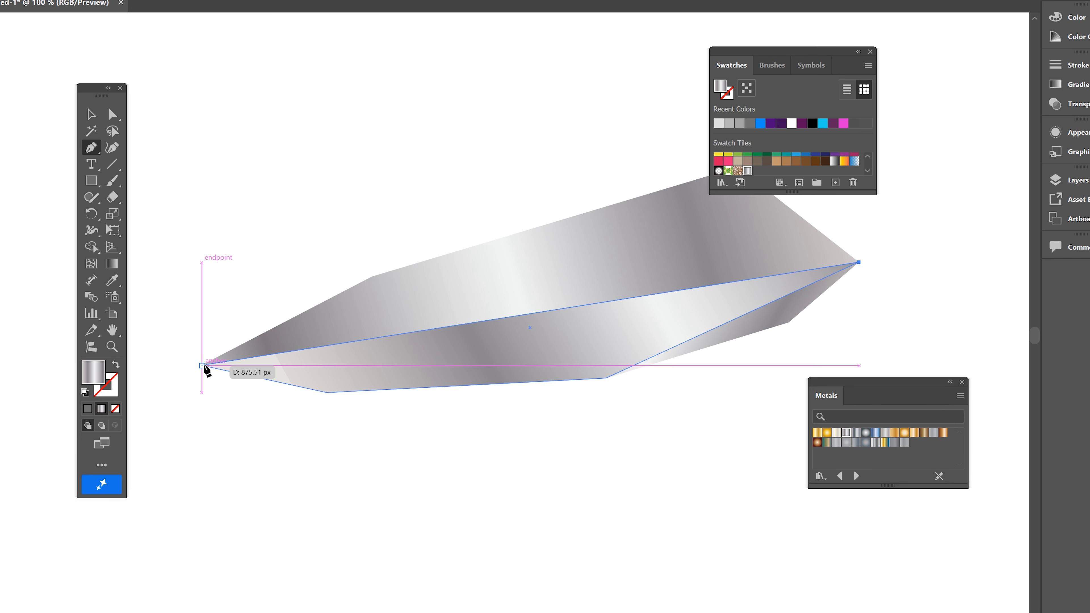
{"action": "left_click", "coordinate": [202, 366]}
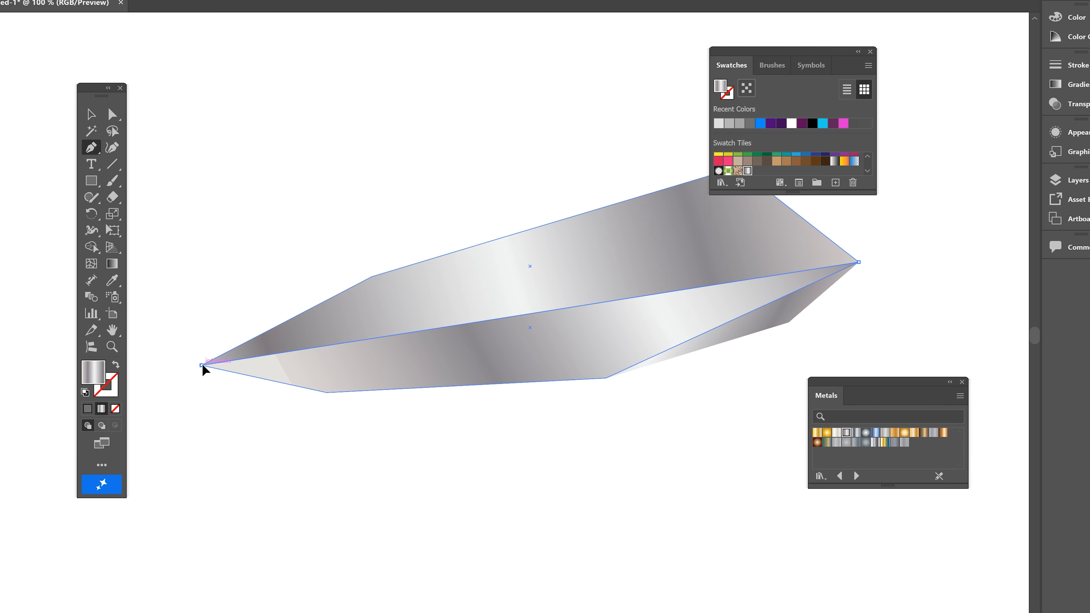
{"action": "left_click", "coordinate": [116, 365]}
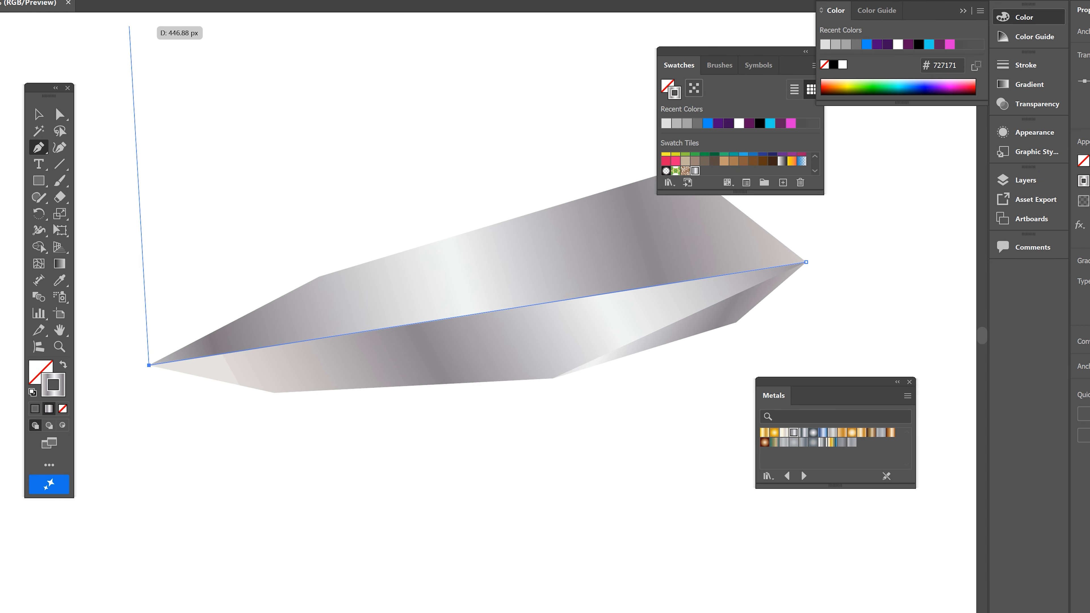
Set the seam line's stroke weight to 5 pt and give it the width profile that tapers at both ends.
{"action": "left_click", "coordinate": [1026, 65]}
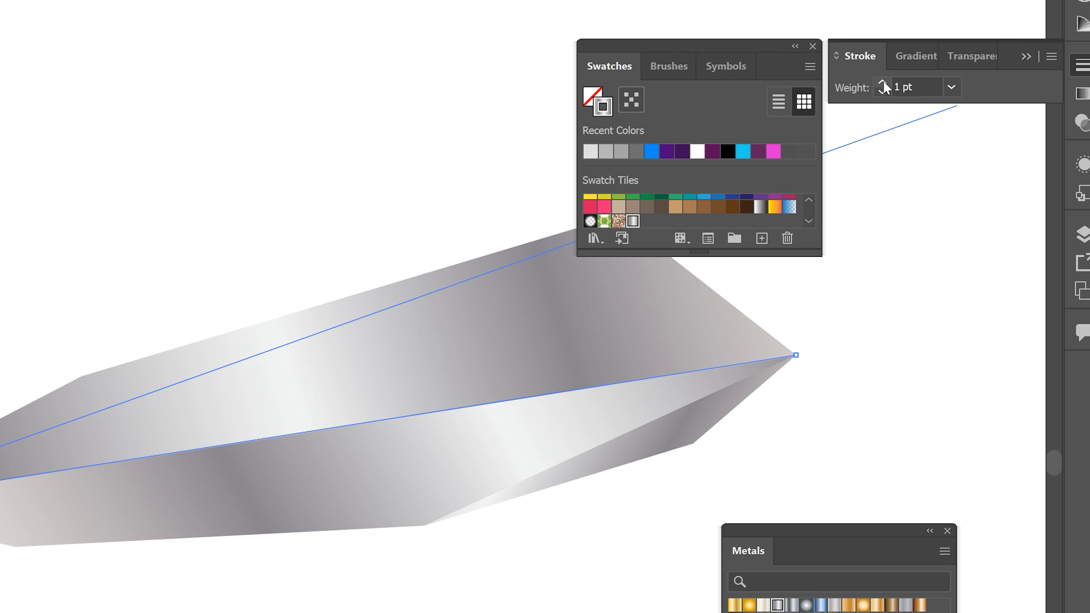
{"action": "left_click", "coordinate": [866, 78]}
{"action": "left_click", "coordinate": [883, 83]}
{"action": "left_click", "coordinate": [882, 83]}
{"action": "left_click", "coordinate": [883, 83]}
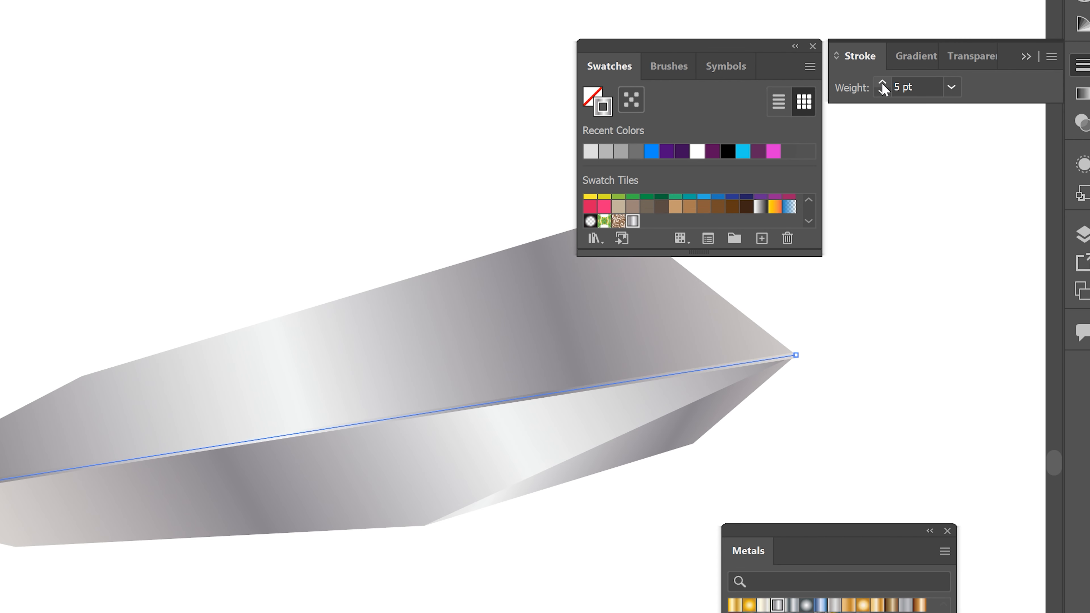
{"action": "left_click", "coordinate": [836, 56]}
{"action": "left_click", "coordinate": [994, 377]}
{"action": "left_click", "coordinate": [942, 455]}
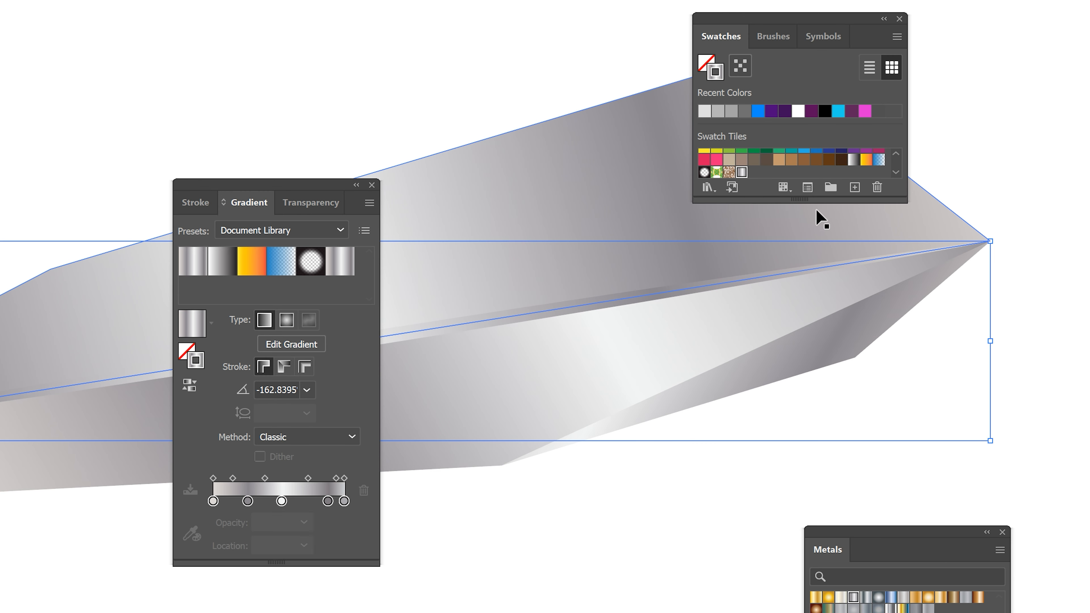
Move and enlarge the swatches beside the gradient settings and lighten the dark stops of the seam line's stroke gradient.
{"action": "left_click_drag", "start_coordinate": [791, 27], "coordinate": [509, 378]}
{"action": "left_click_drag", "start_coordinate": [508, 552], "coordinate": [511, 610]}
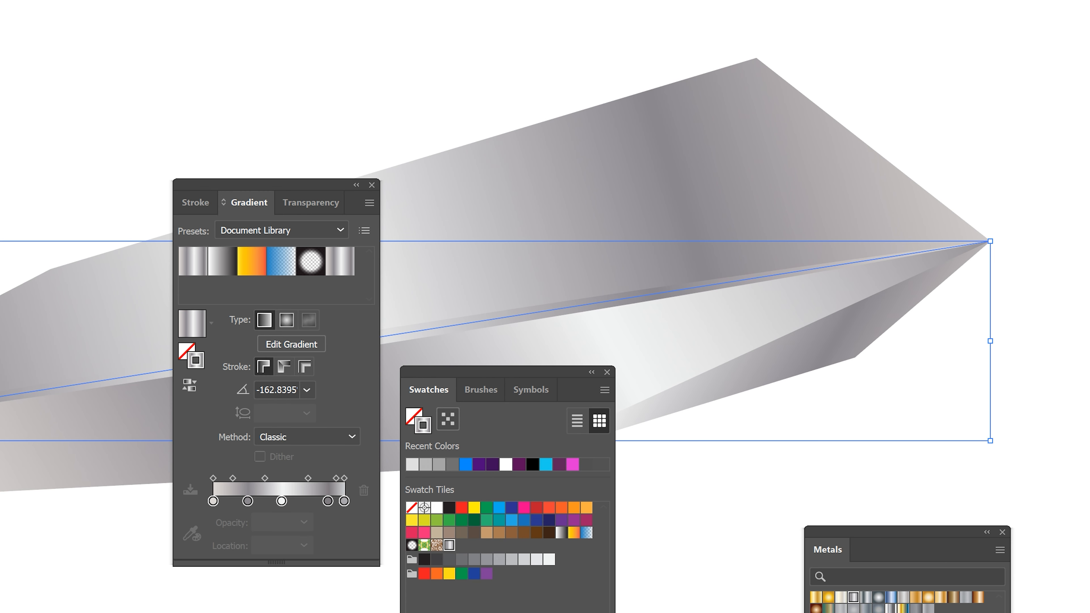
{"action": "left_click", "coordinate": [327, 502]}
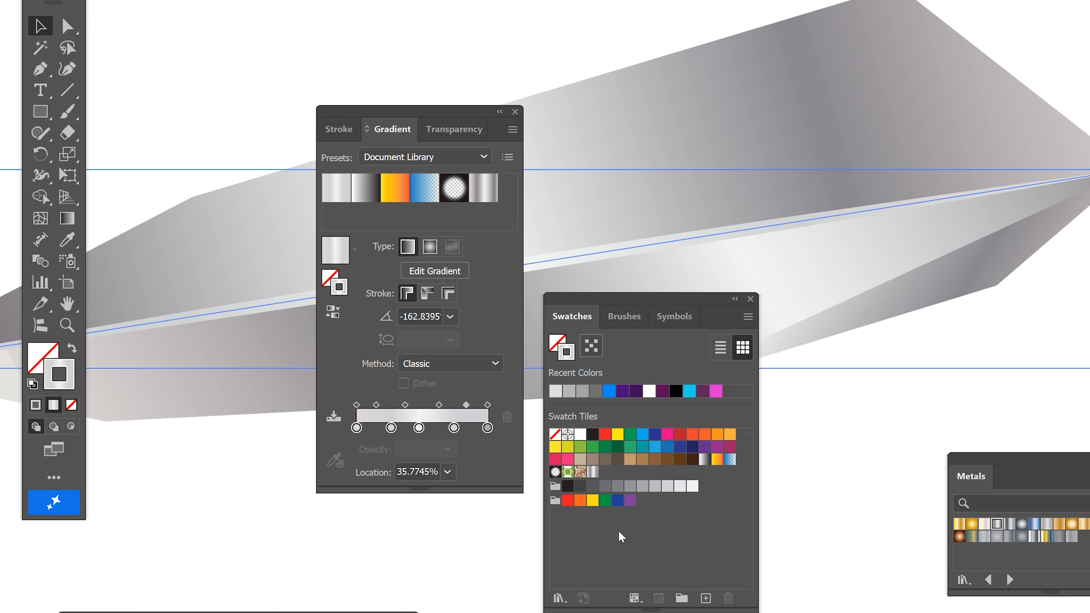
Undo the last gradient stop edits on the seam line's stroke and redo them.
{"action": "key", "text": "ctrl+z"}
{"action": "key", "text": "ctrl+z"}
{"action": "key", "text": "ctrl+shift+z"}
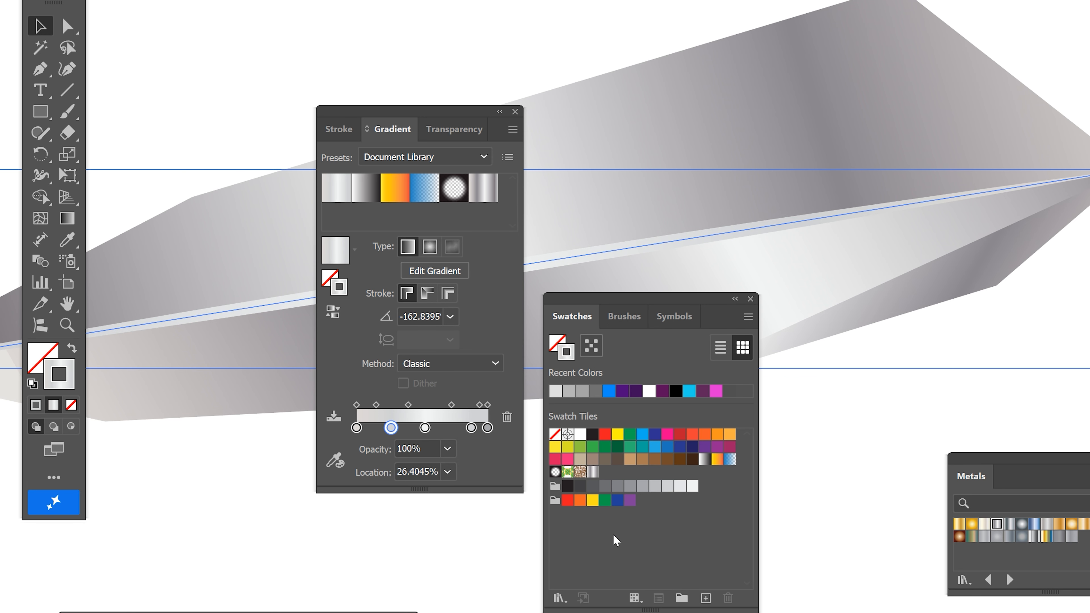
{"action": "key", "text": "ctrl+shift+z"}
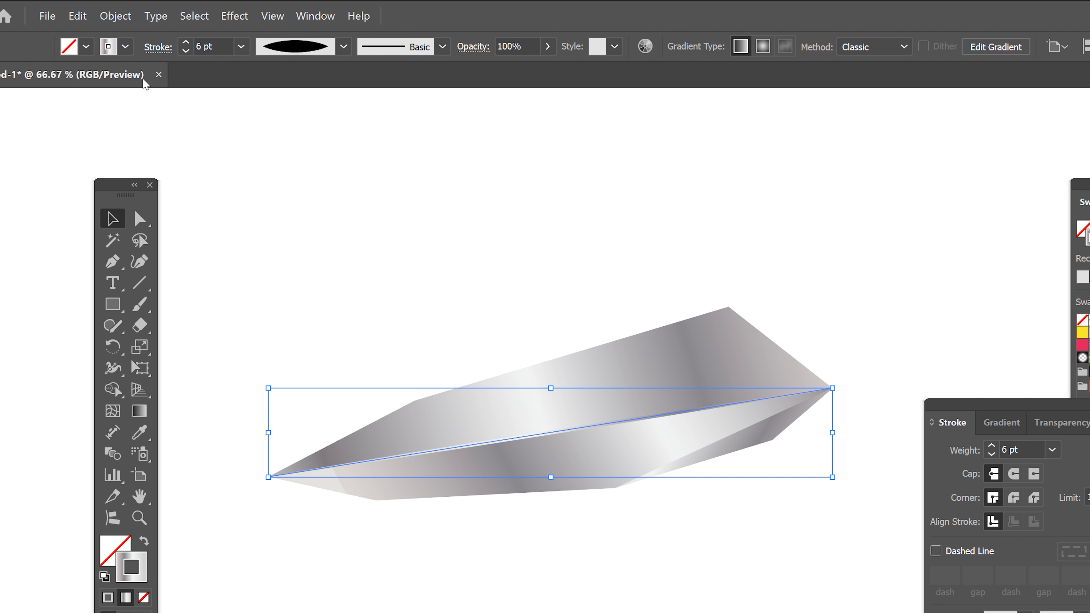
Convert the tapered seam line into a filled shape with Outline Stroke and deselect it.
{"action": "left_click", "coordinate": [115, 16]}
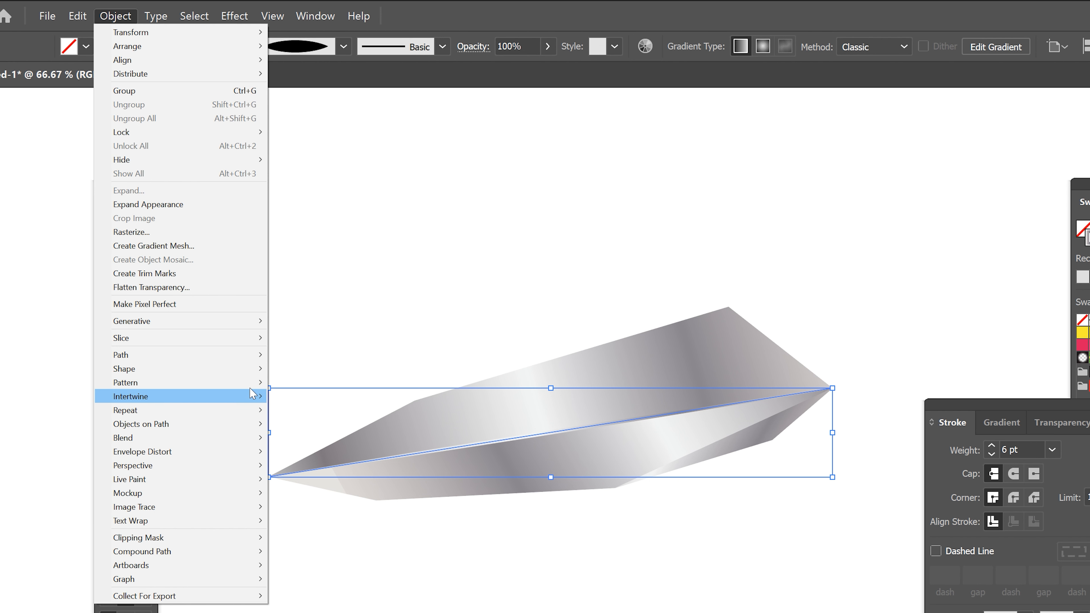
{"action": "mouse_move", "coordinate": [228, 350]}
{"action": "left_click", "coordinate": [300, 386]}
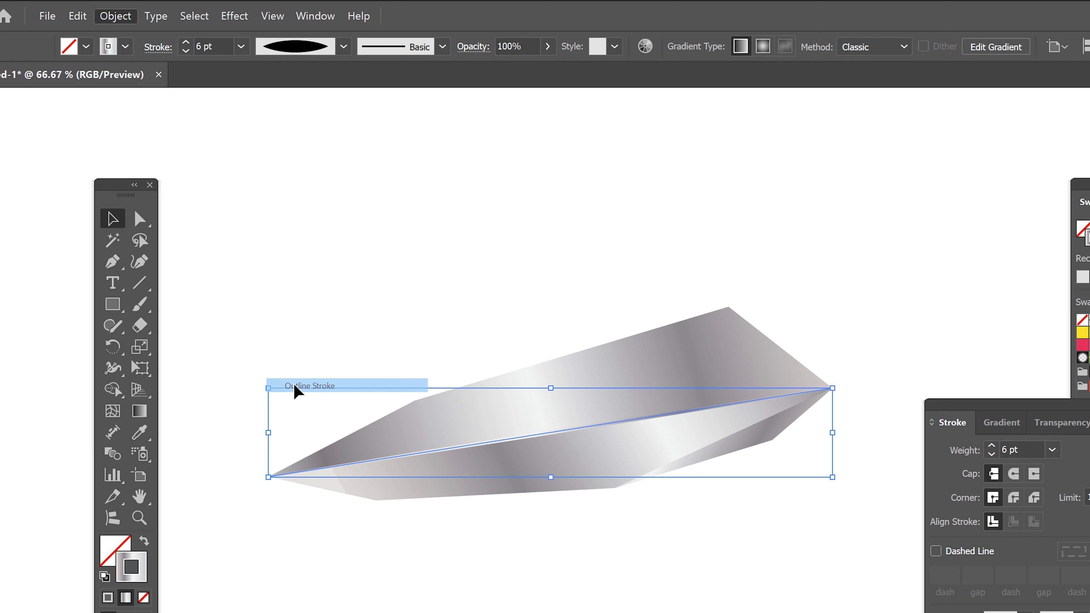
{"action": "left_click", "coordinate": [485, 534]}
Select all facets together with the outlined seam line and group them.
{"action": "left_click_drag", "start_coordinate": [408, 283], "coordinate": [739, 462]}
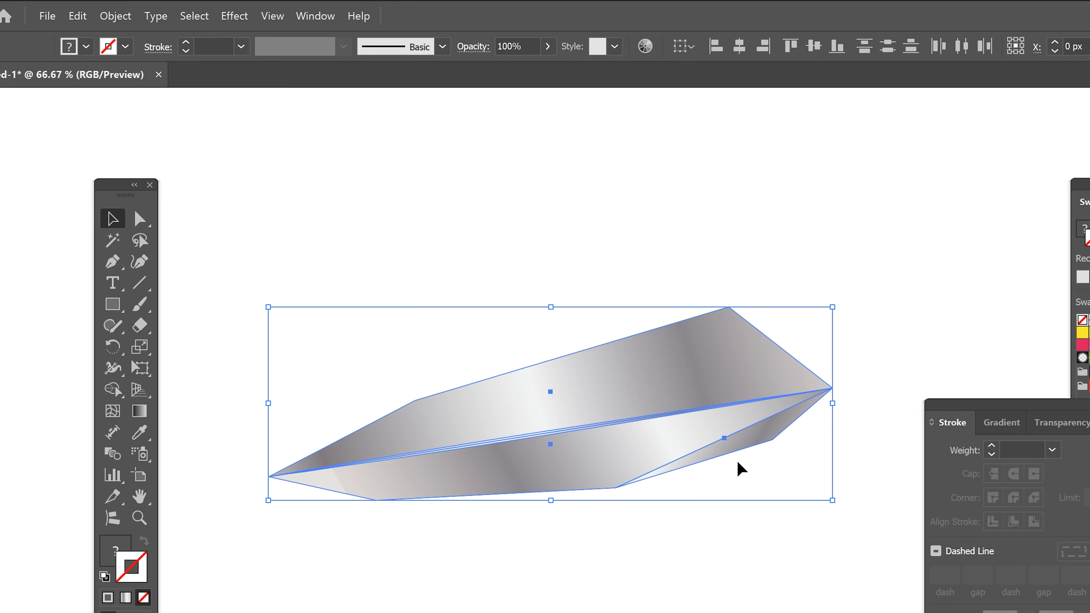
{"action": "right_click", "coordinate": [626, 367]}
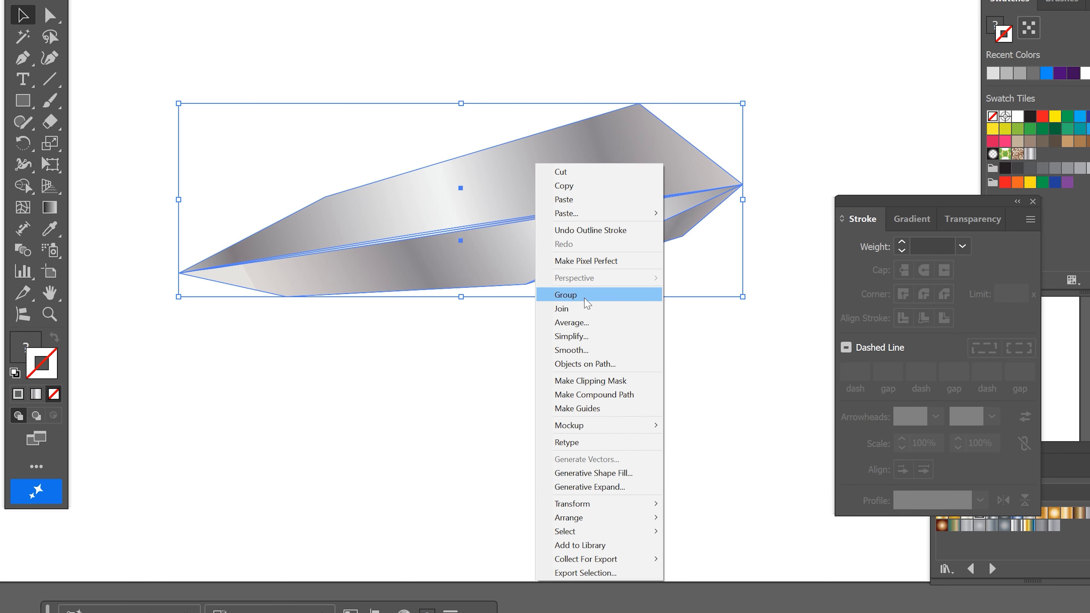
{"action": "left_click", "coordinate": [686, 498]}
{"action": "left_click", "coordinate": [657, 579]}
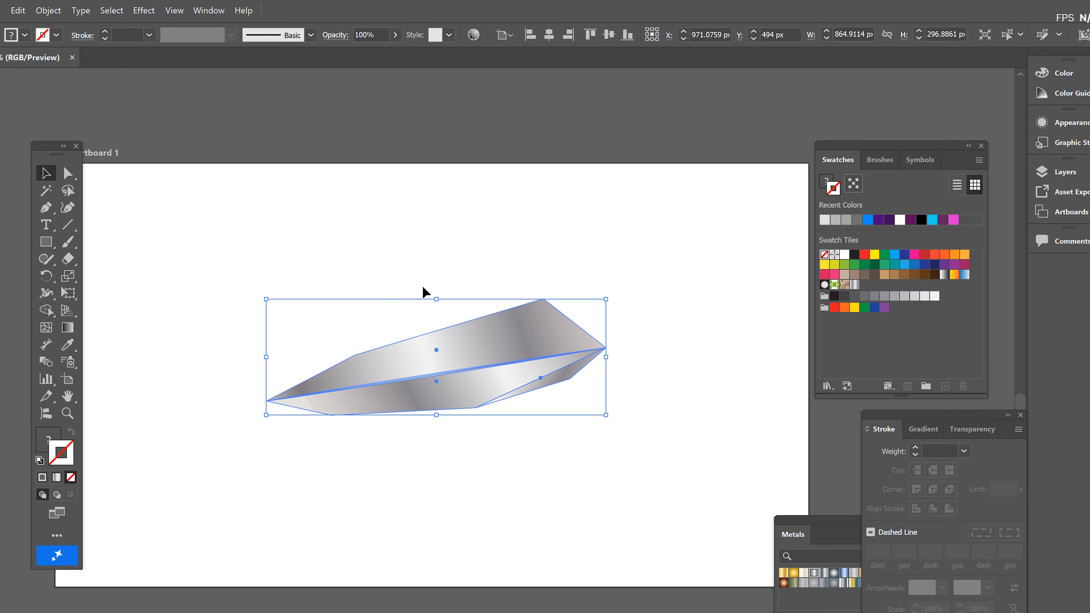
Add the Distort & Transform effect Transform to the group with a horizontal and vertical move of -20 px each.
{"action": "left_click", "coordinate": [144, 10]}
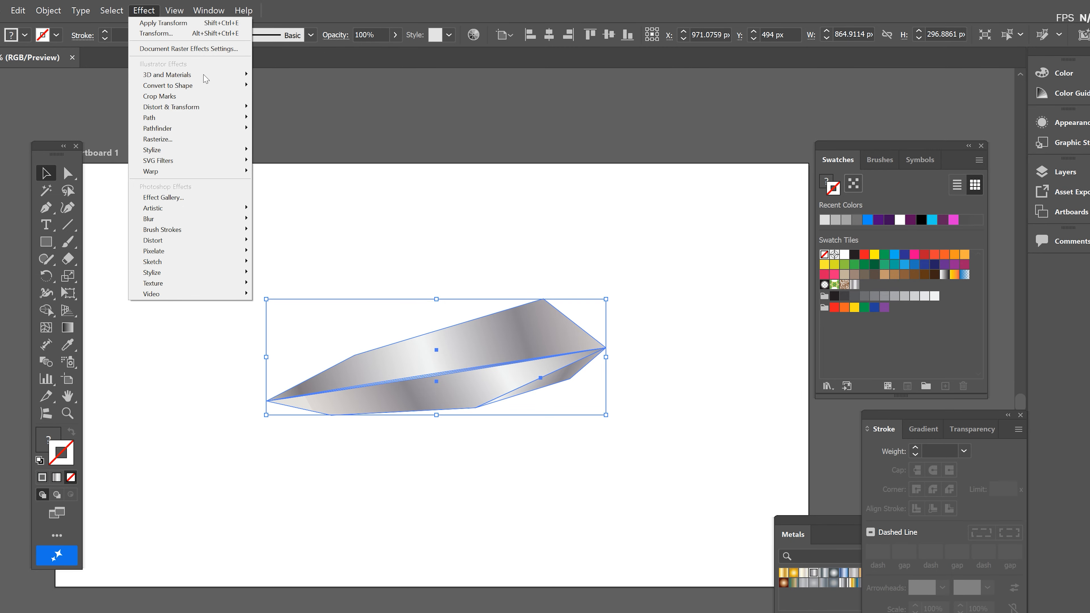
{"action": "mouse_move", "coordinate": [227, 111]}
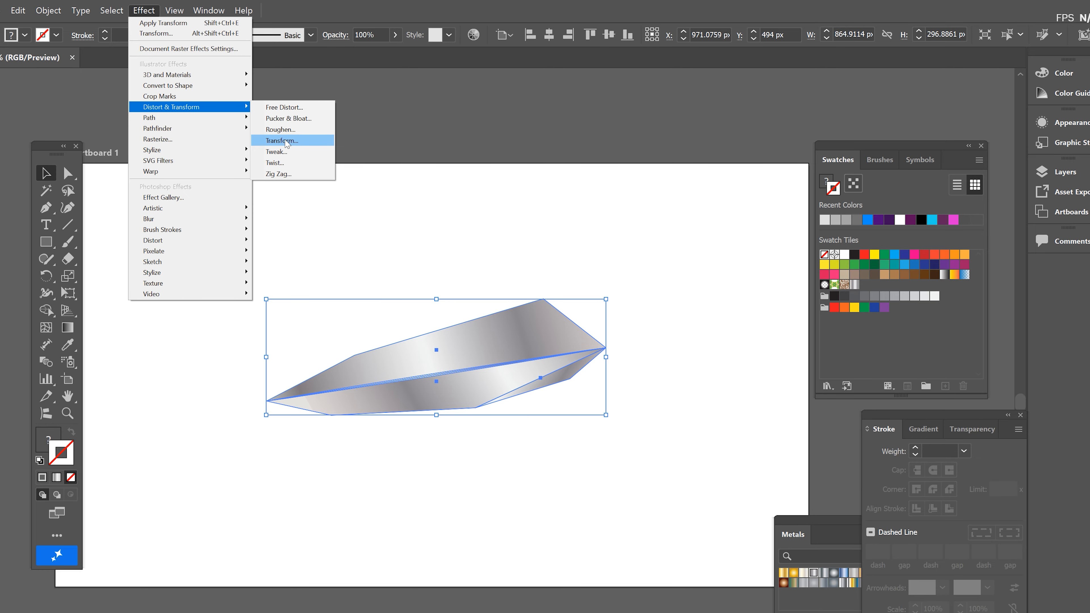
{"action": "left_click", "coordinate": [287, 144]}
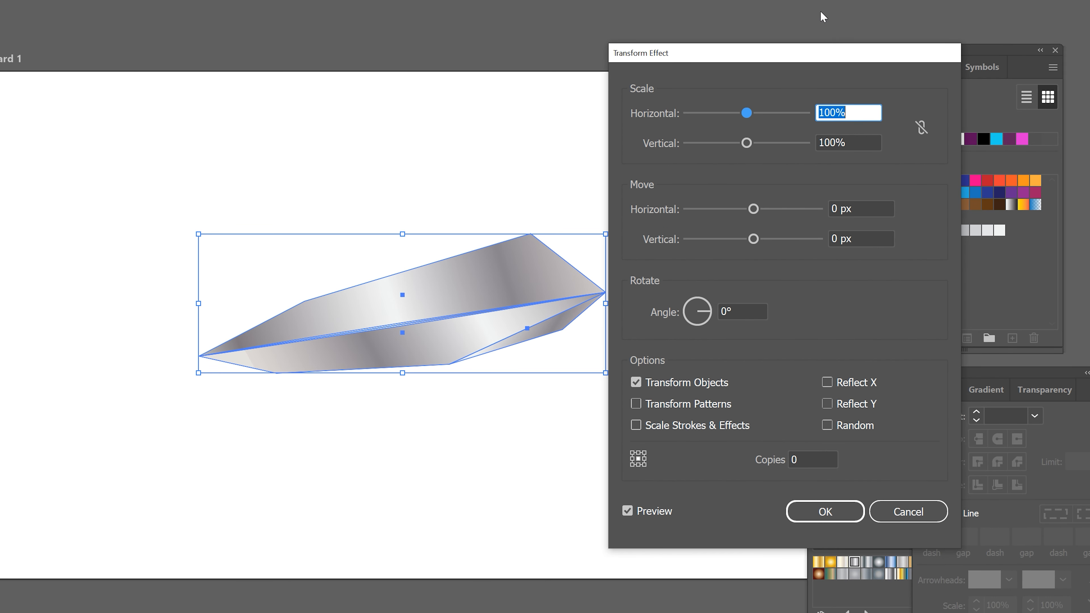
{"action": "left_click_drag", "start_coordinate": [797, 57], "coordinate": [839, 36]}
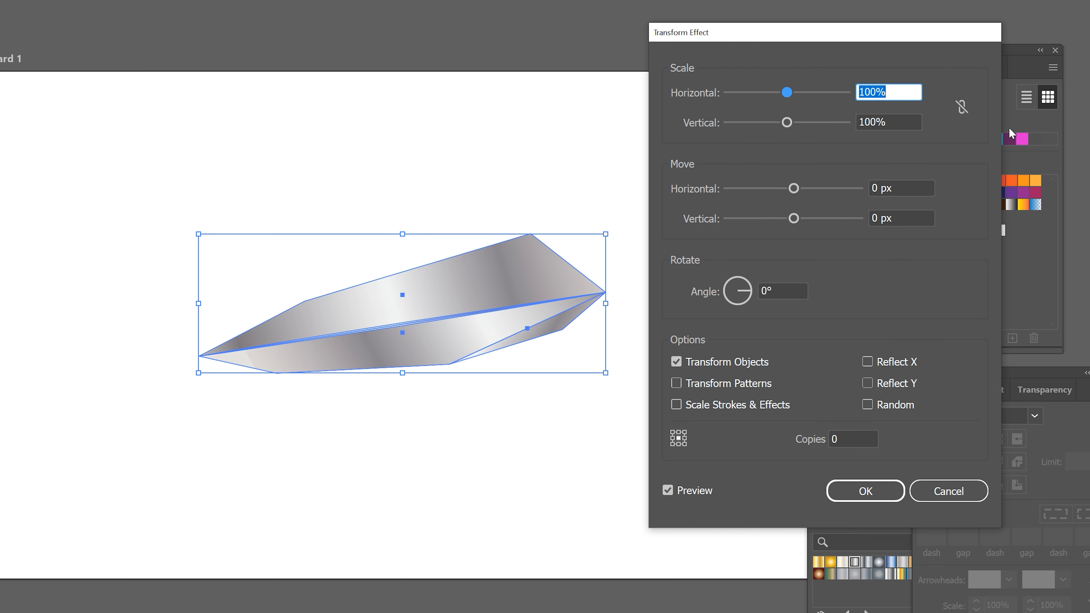
{"action": "key", "text": "Tab"}
{"action": "key", "text": "Tab"}
{"action": "type", "text": "-20"}
{"action": "key", "text": "Tab"}
{"action": "type", "text": "-20"}
{"action": "key", "text": "Tab"}
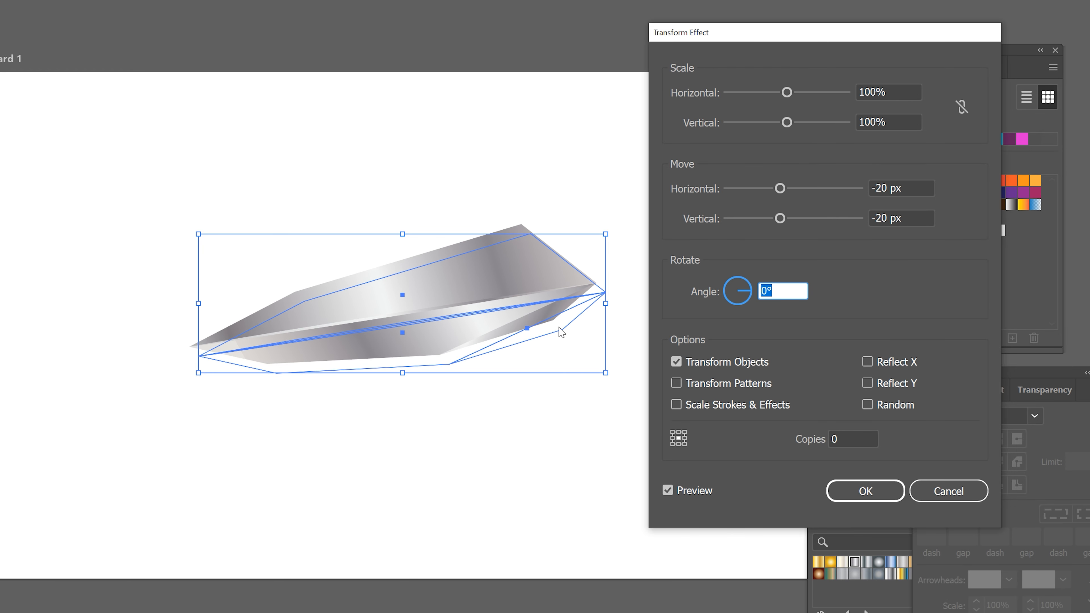
Set the Transform effect to 45 copies with a rotation angle of 35° and refresh its preview.
{"action": "key", "text": "Tab"}
{"action": "type", "text": "45"}
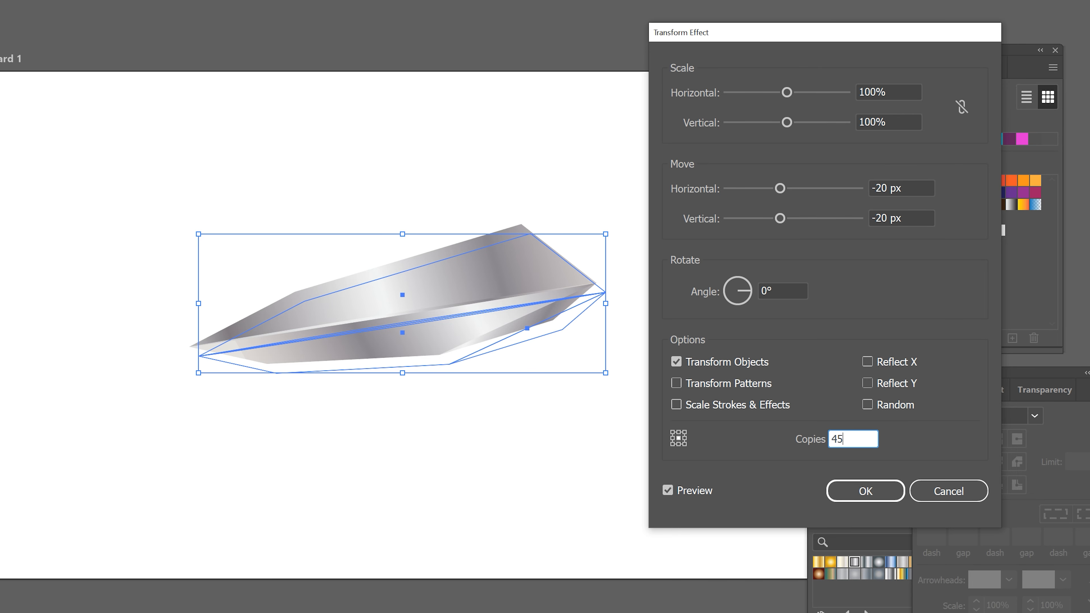
{"action": "left_click", "coordinate": [668, 491]}
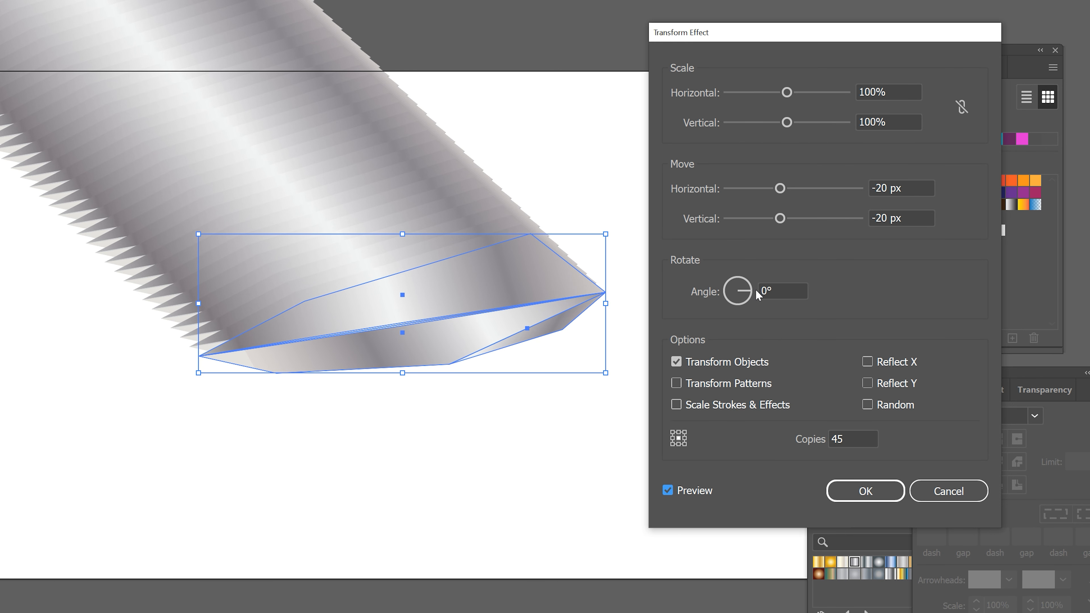
{"action": "left_click", "coordinate": [798, 298]}
{"action": "type", "text": "35"}
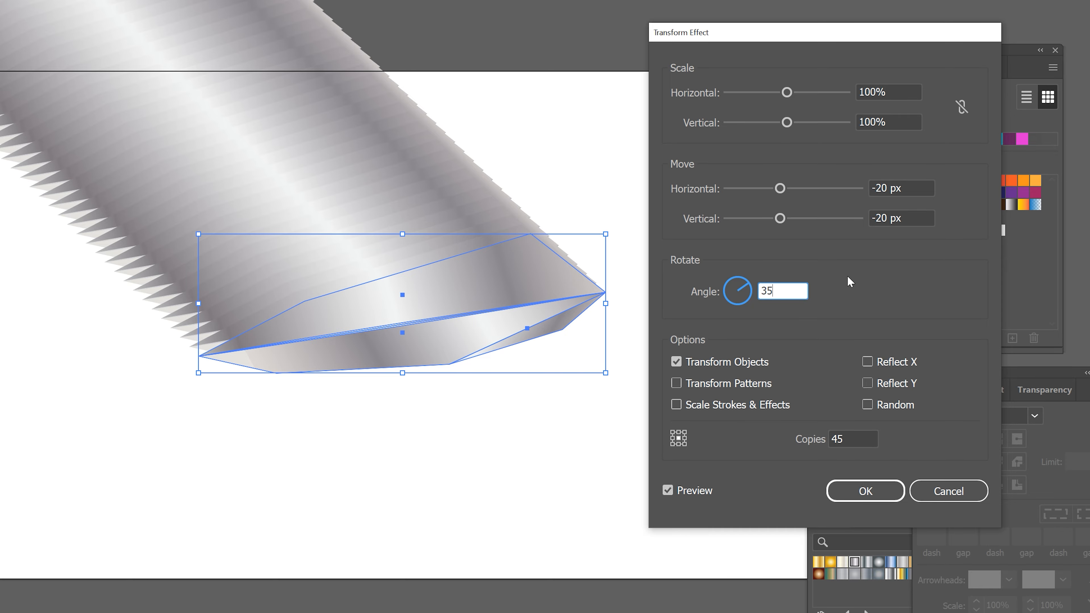
{"action": "left_click", "coordinate": [914, 218]}
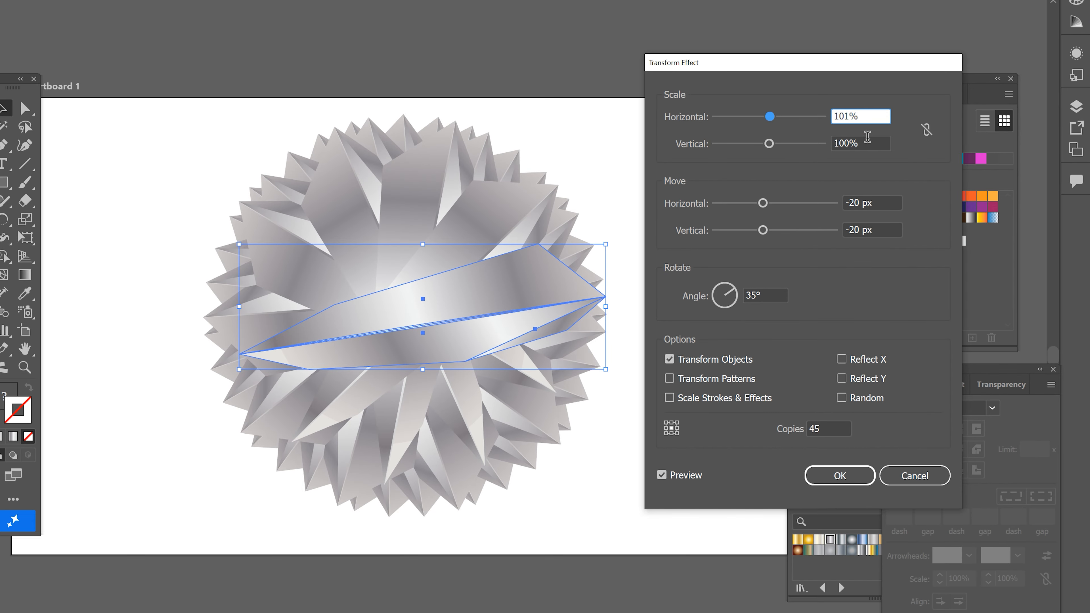
Set the Transform effect's horizontal scale to 102% and confirm the effect.
{"action": "left_click", "coordinate": [896, 121]}
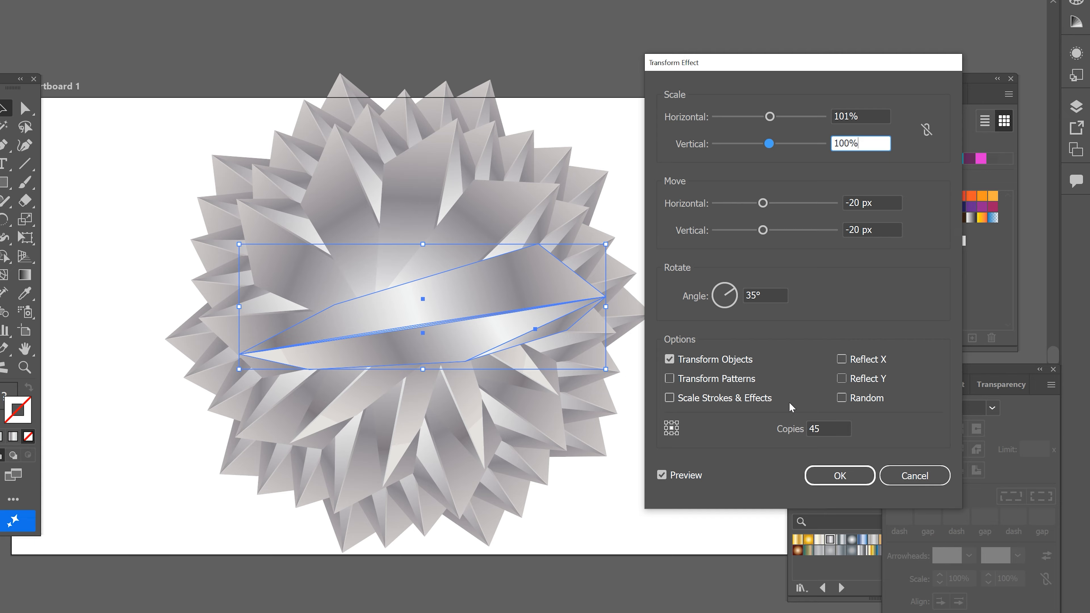
{"action": "double_click", "coordinate": [848, 118]}
{"action": "type", "text": "102"}
{"action": "key", "text": "Tab"}
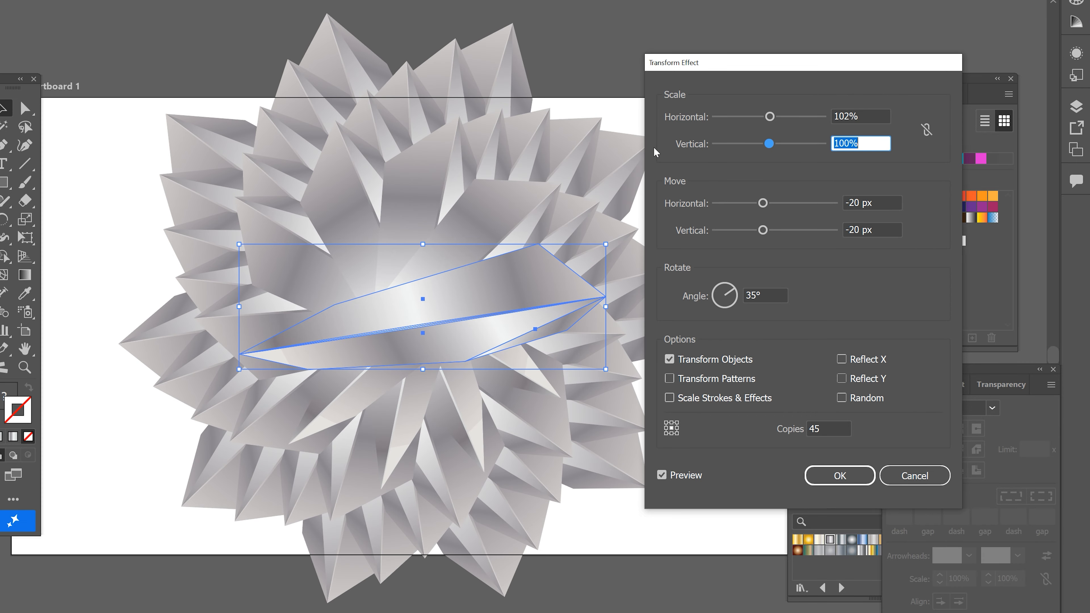
{"action": "double_click", "coordinate": [849, 142]}
{"action": "type", "text": "102"}
{"action": "key", "text": "Tab"}
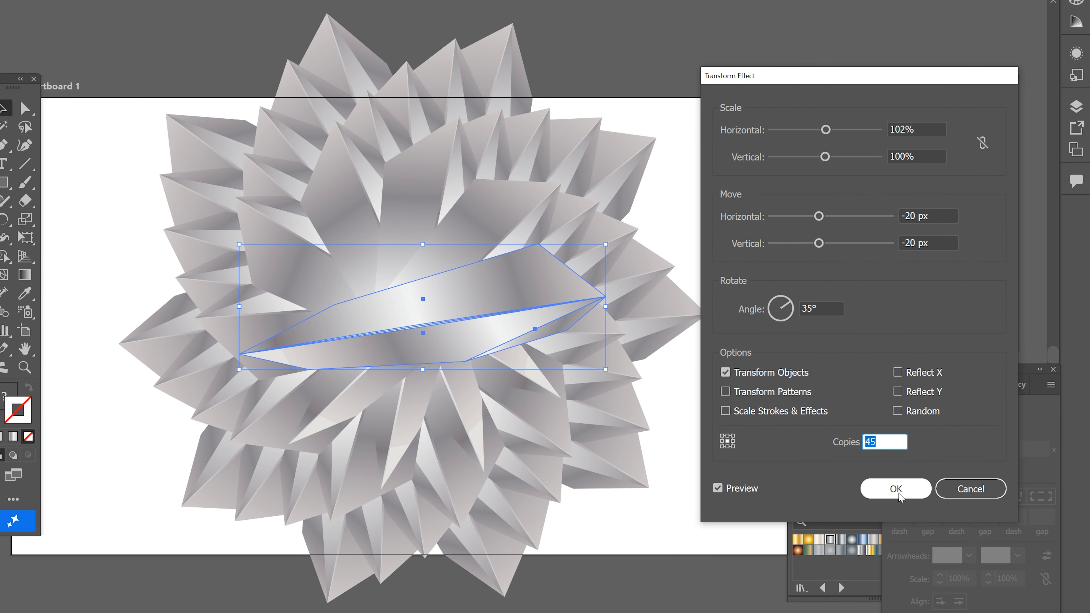
{"action": "left_click", "coordinate": [897, 489]}
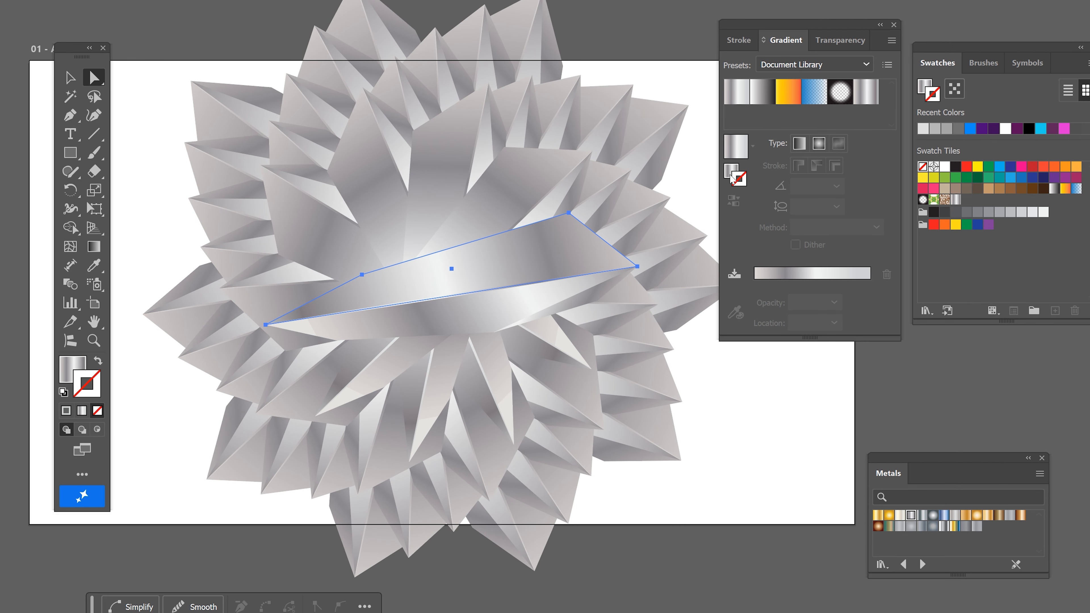
Move the multiplied group straight down by about 57 px at the artboard's upper-right corner.
{"action": "left_click", "coordinate": [784, 302]}
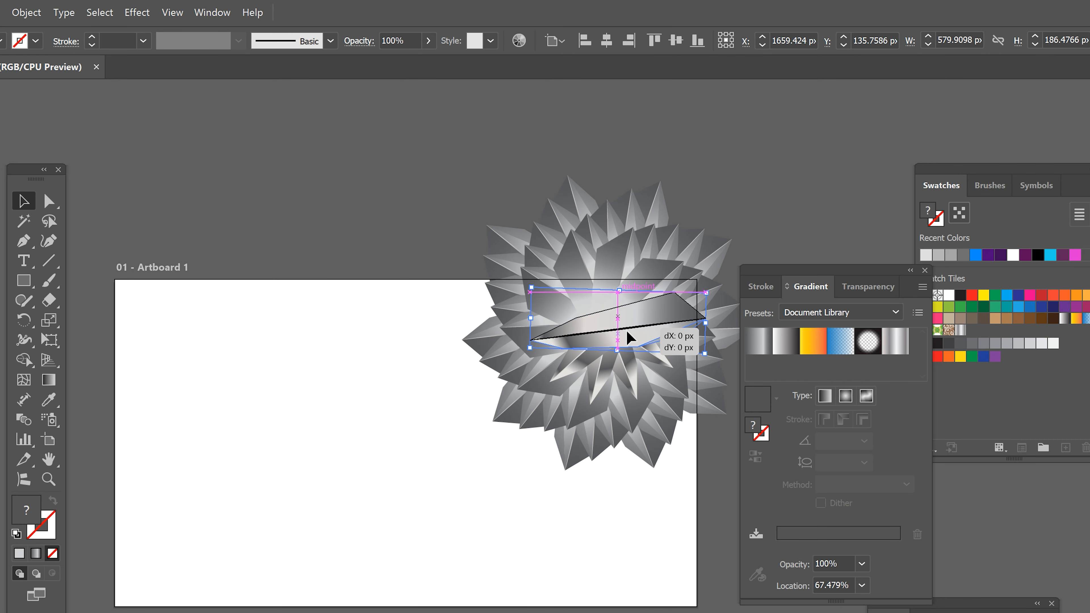
{"action": "left_click_drag", "start_coordinate": [627, 344], "coordinate": [626, 356]}
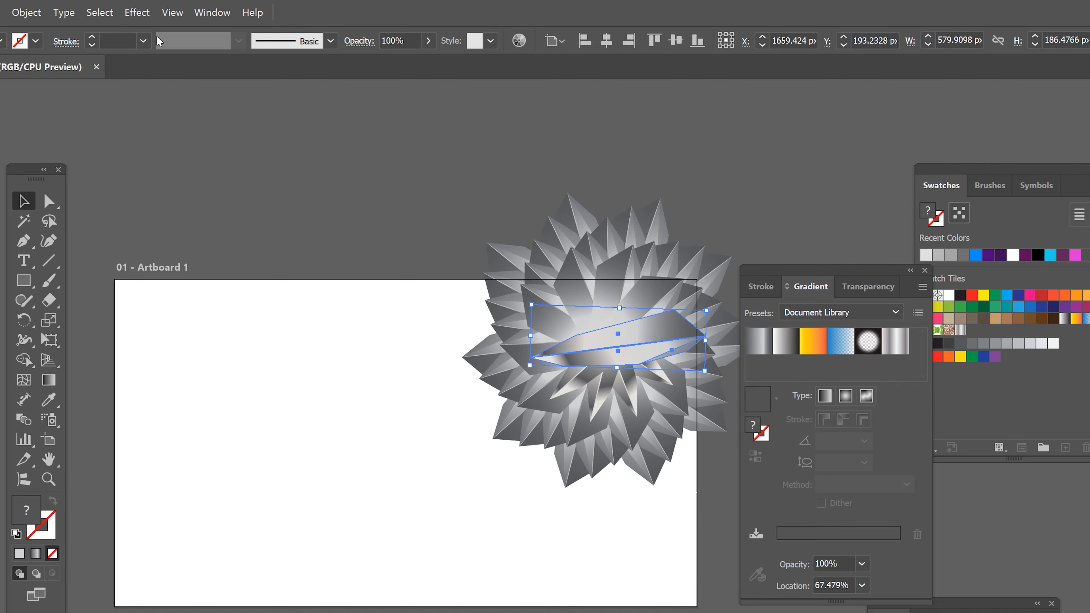
Reopen the group's existing Transform effect from its appearance and set the horizontal and vertical scale to 104%.
{"action": "left_click", "coordinate": [136, 12]}
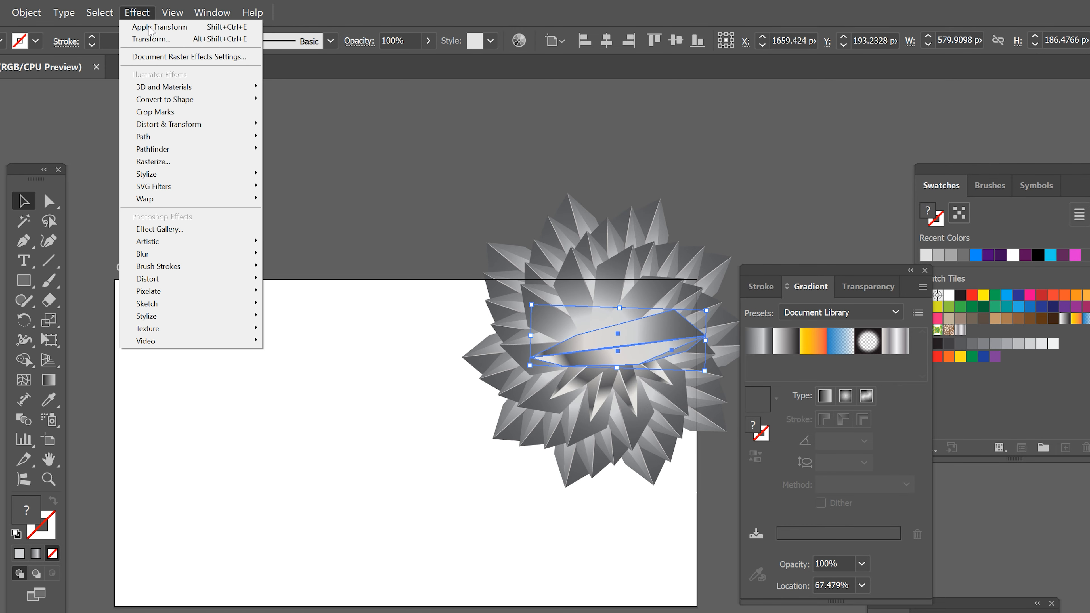
{"action": "mouse_move", "coordinate": [216, 127]}
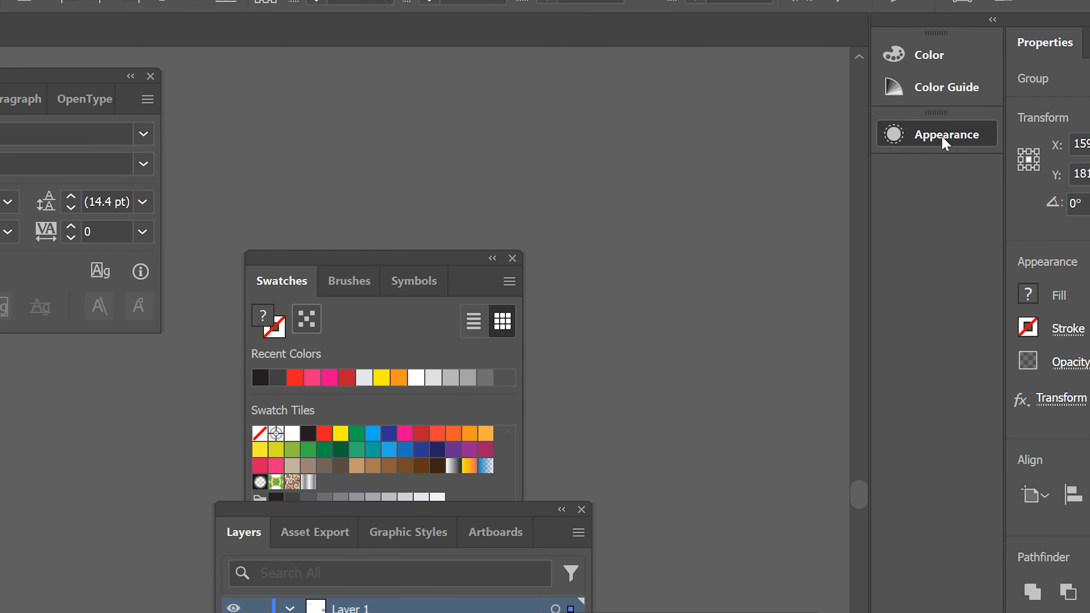
{"action": "left_click", "coordinate": [944, 136]}
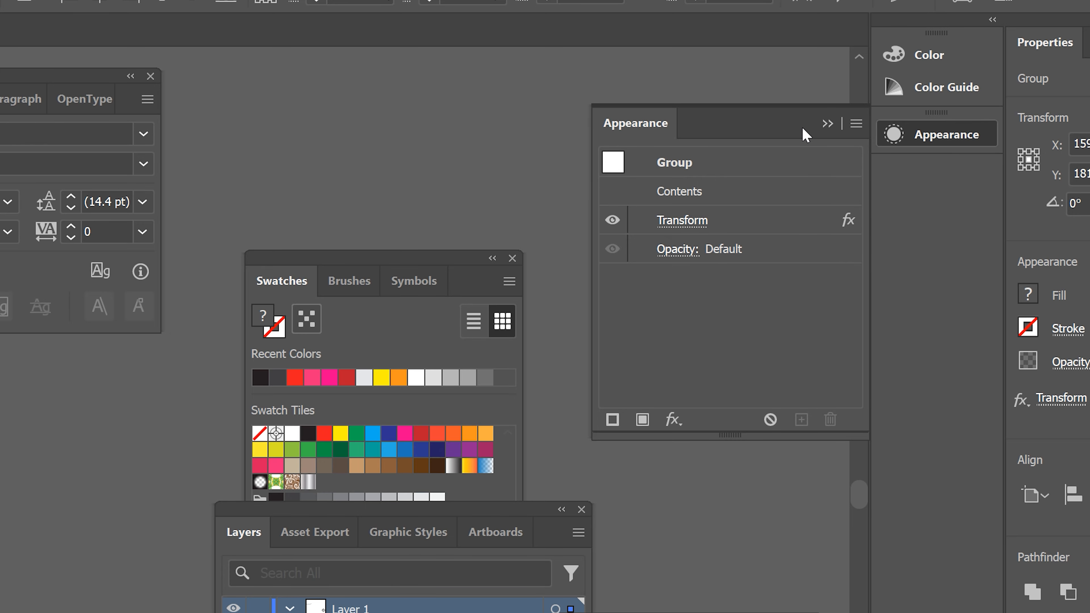
{"action": "left_click_drag", "start_coordinate": [788, 127], "coordinate": [533, 115]}
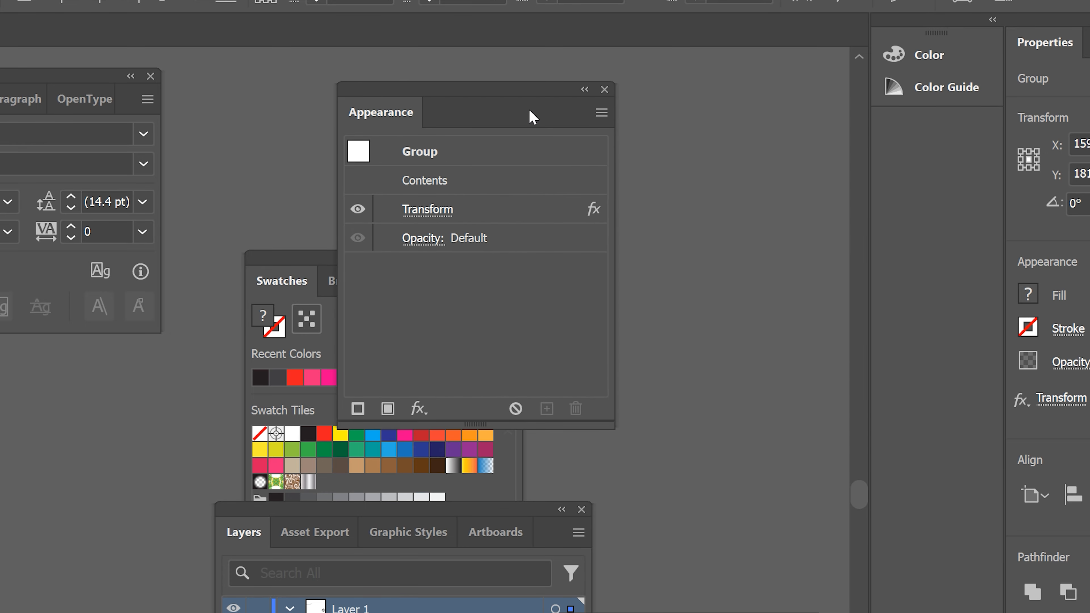
{"action": "left_click", "coordinate": [426, 209]}
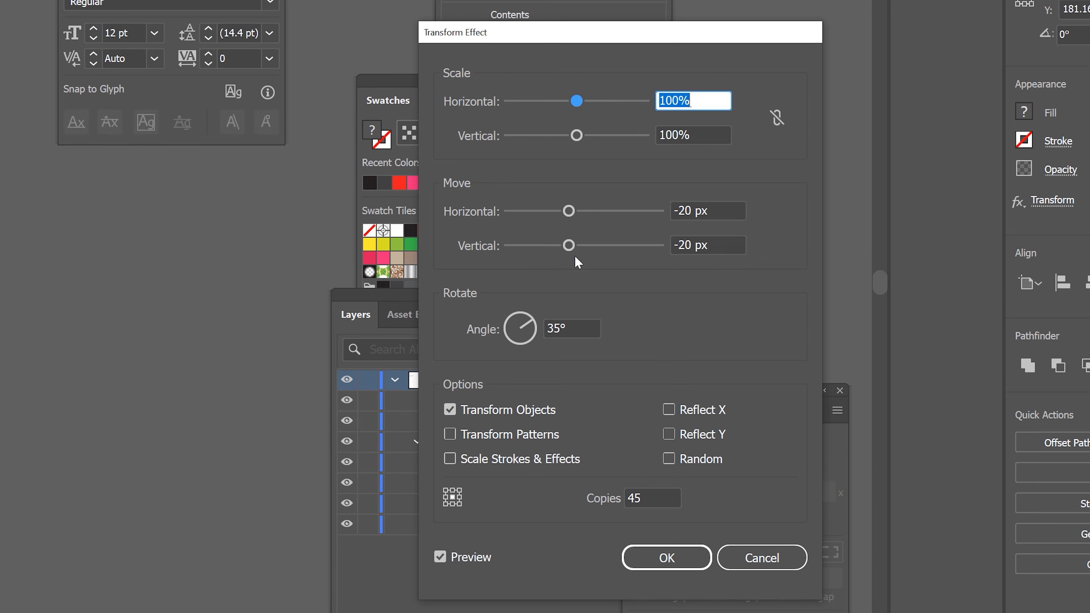
{"action": "type", "text": "104"}
Increase the Transform effect's copies past 49 until the spikes cover the whole artboard, and confirm the effect.
{"action": "left_click", "coordinate": [661, 499]}
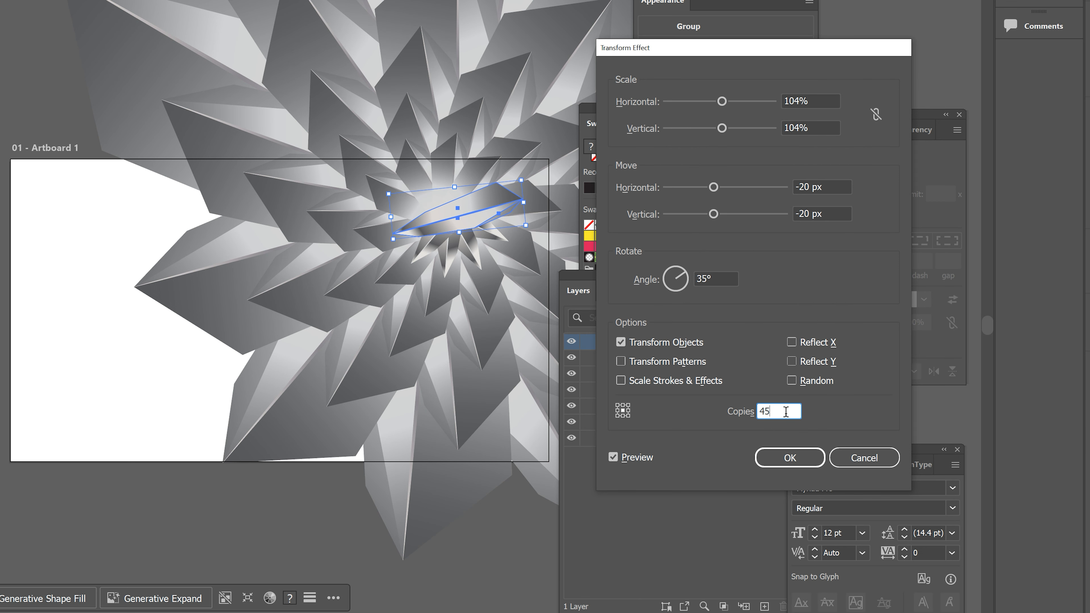
{"action": "key", "text": "Up"}
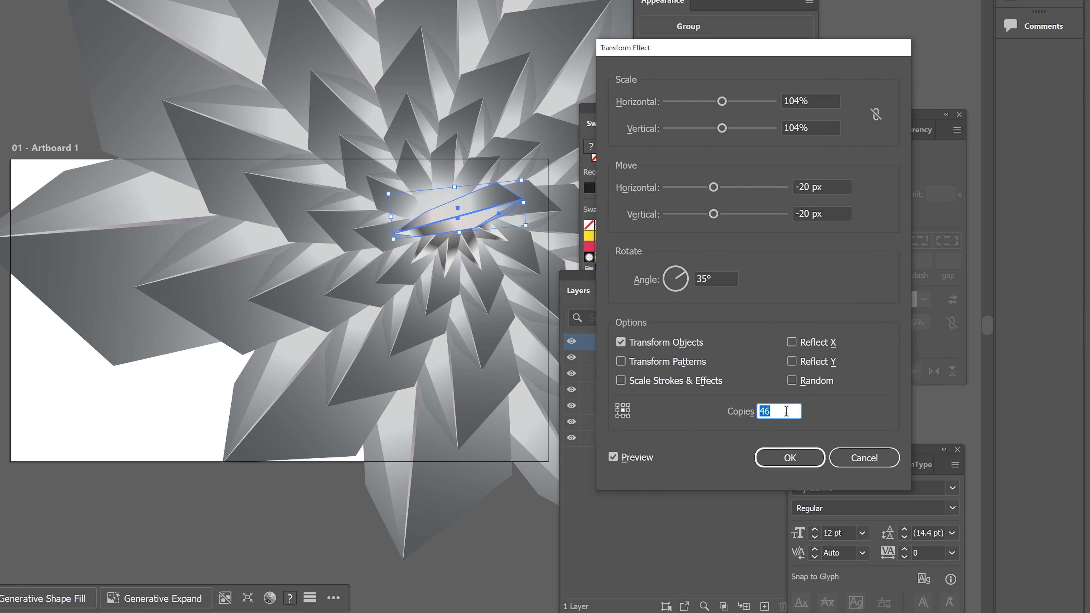
{"action": "left_click_drag", "start_coordinate": [768, 49], "coordinate": [754, 27]}
{"action": "key", "text": "Up"}
{"action": "key", "text": "Up"}
{"action": "key", "text": "Up"}
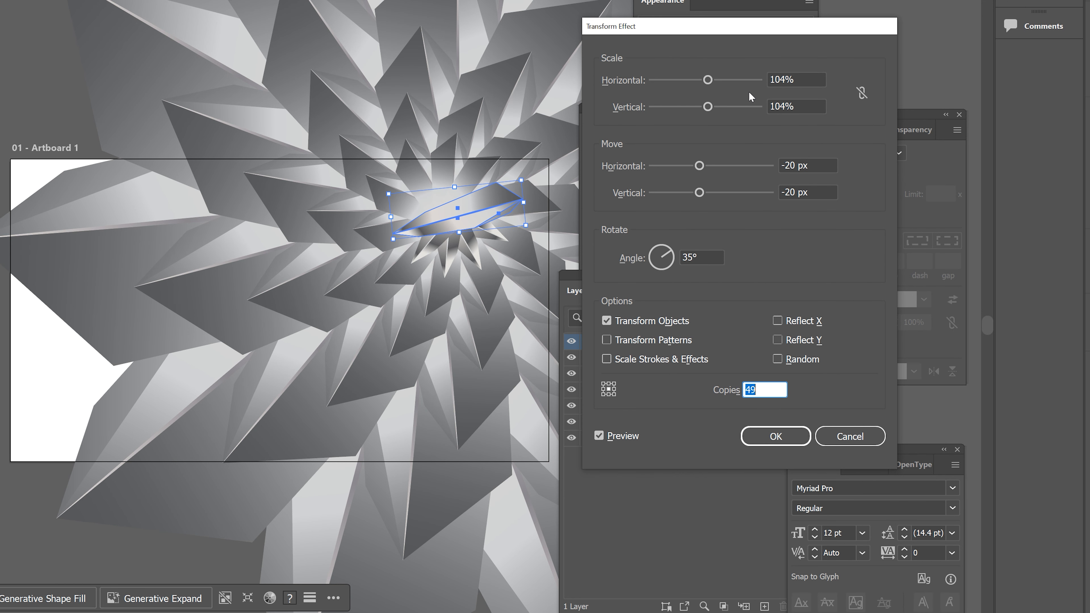
{"action": "key", "text": "shift+Up"}
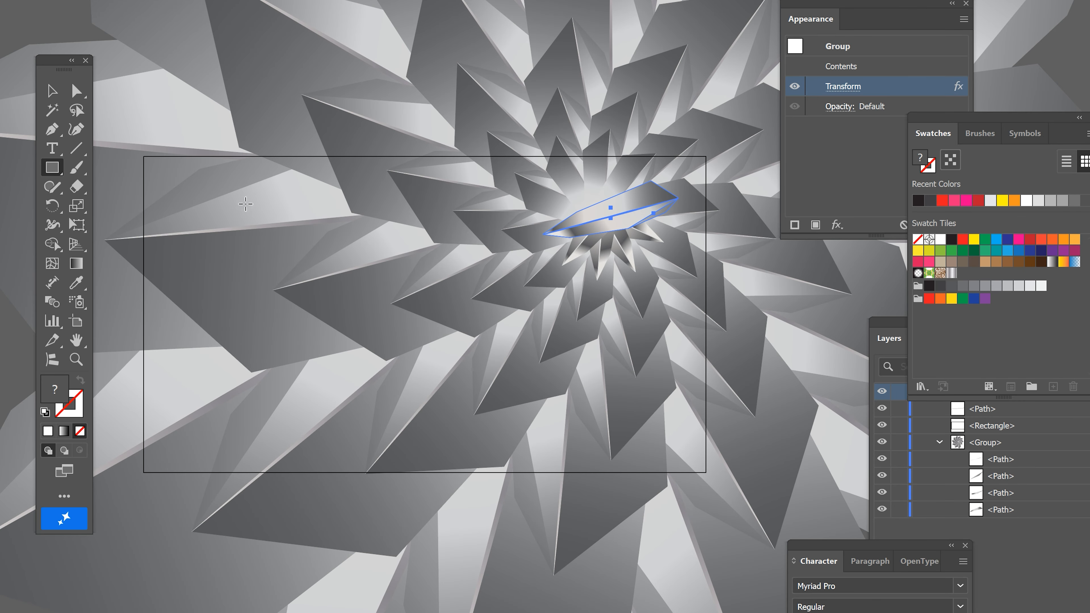
Draw a white rectangle that covers the artboard exactly, from corner to corner.
{"action": "left_click_drag", "start_coordinate": [144, 157], "coordinate": [706, 472]}
{"action": "key", "text": "v"}
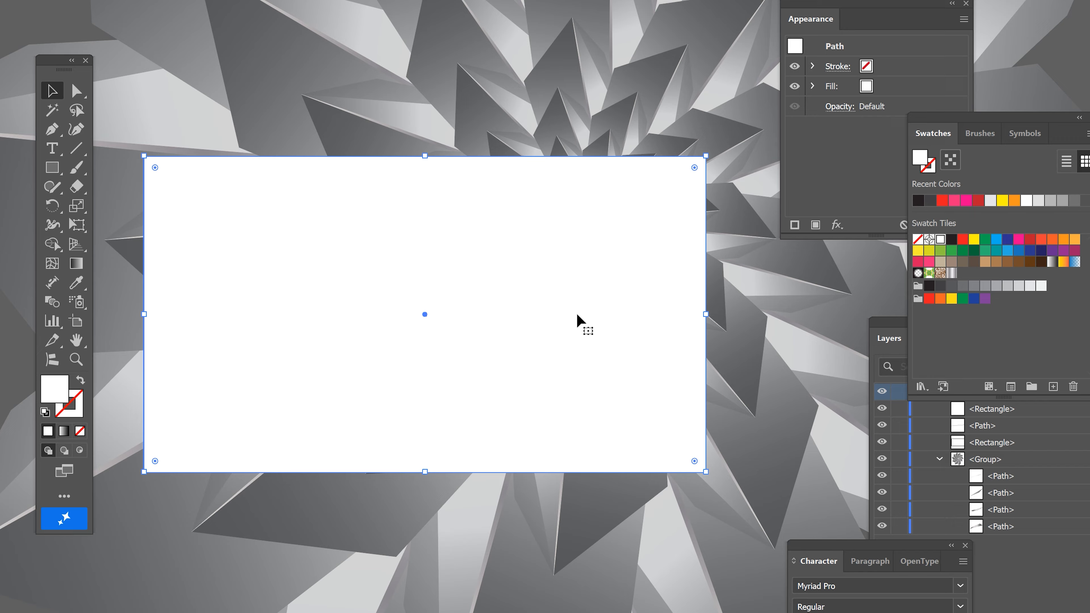
Select all artwork and make a clipping mask so the spiky form is cropped to the artboard, leaving nothing selected.
{"action": "key", "text": "ctrl+minus"}
{"action": "key", "text": "ctrl+minus"}
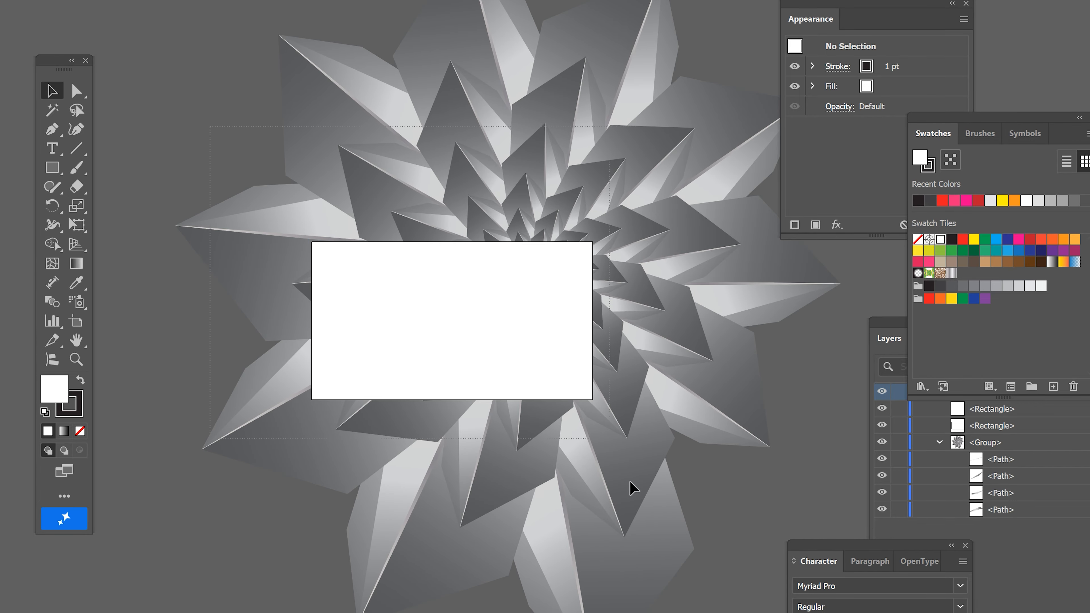
{"action": "key", "text": "ctrl+a"}
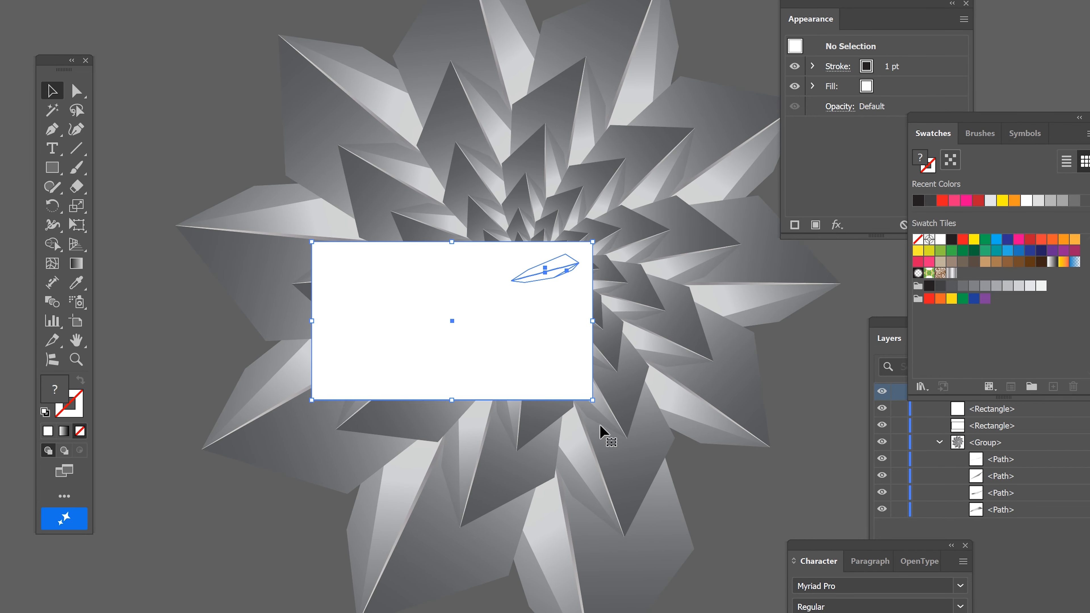
{"action": "right_click", "coordinate": [429, 262]}
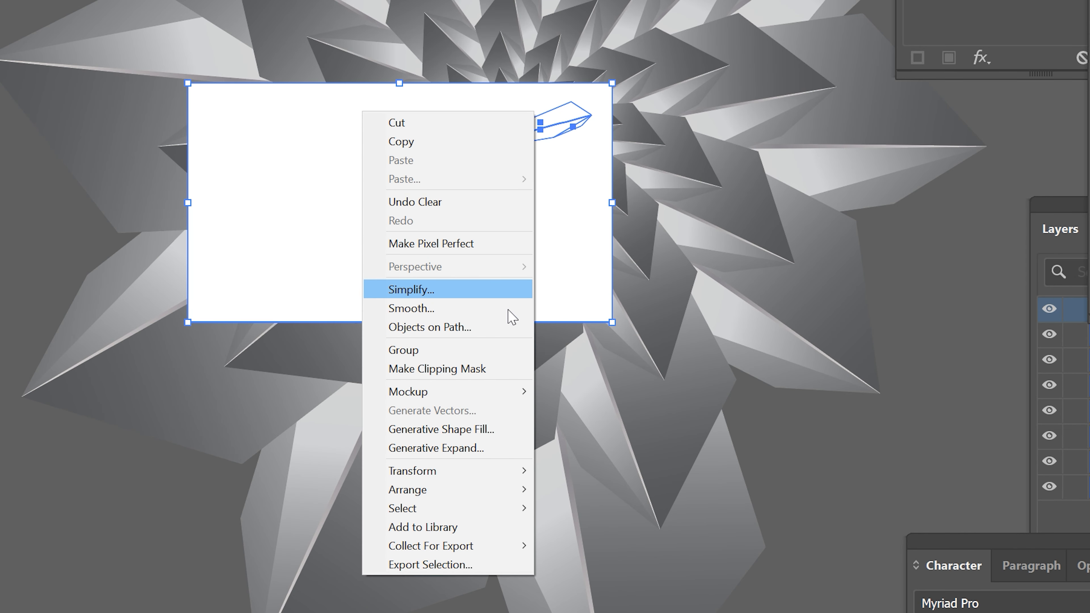
{"action": "left_click", "coordinate": [515, 431]}
{"action": "left_click", "coordinate": [471, 456]}
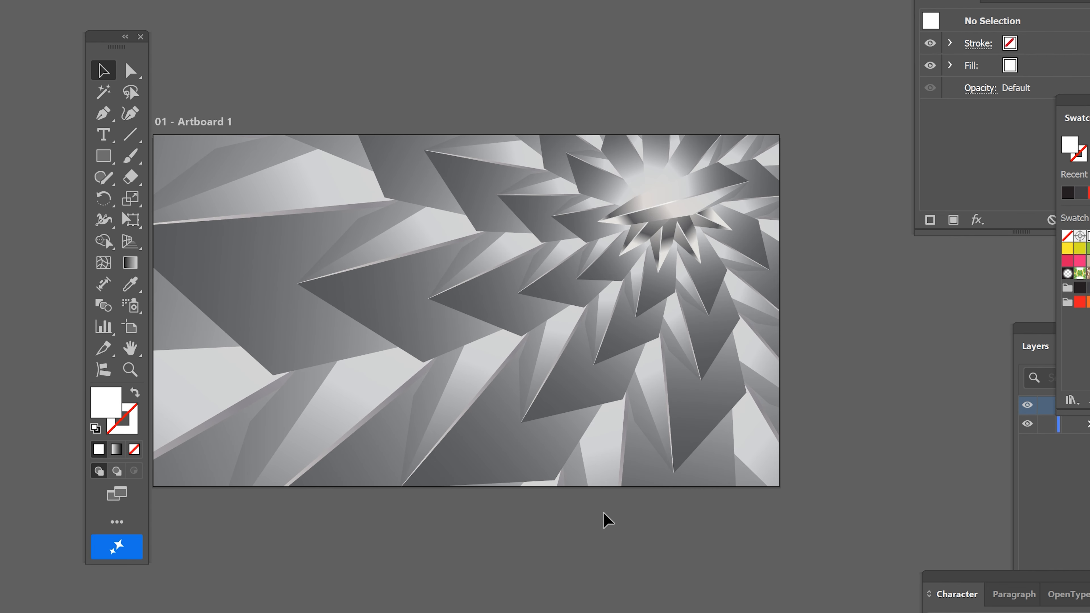
{"action": "left_click_drag", "start_coordinate": [560, 510], "coordinate": [611, 487]}
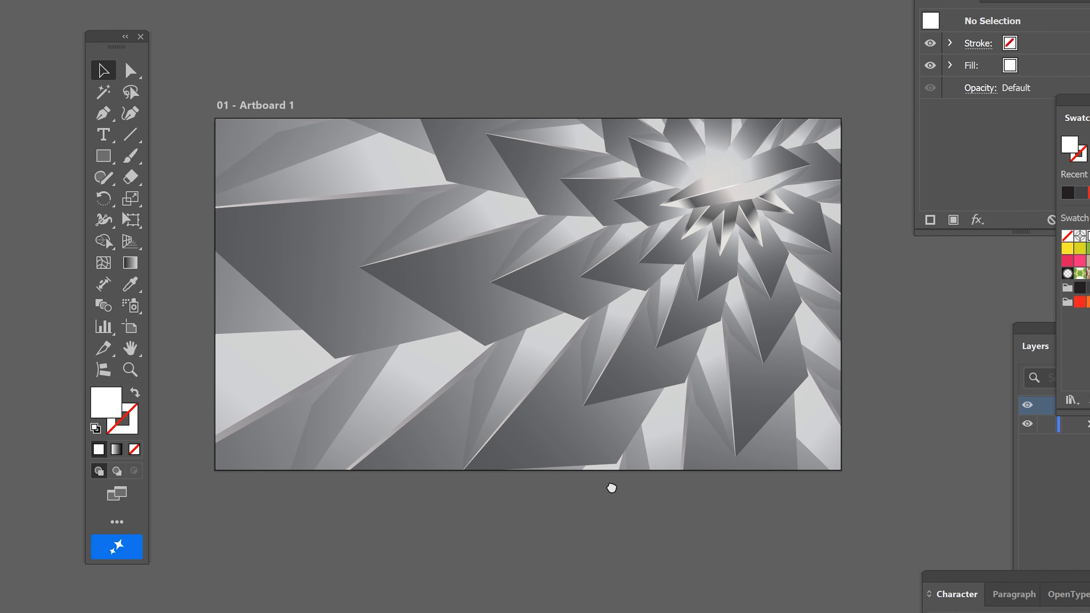